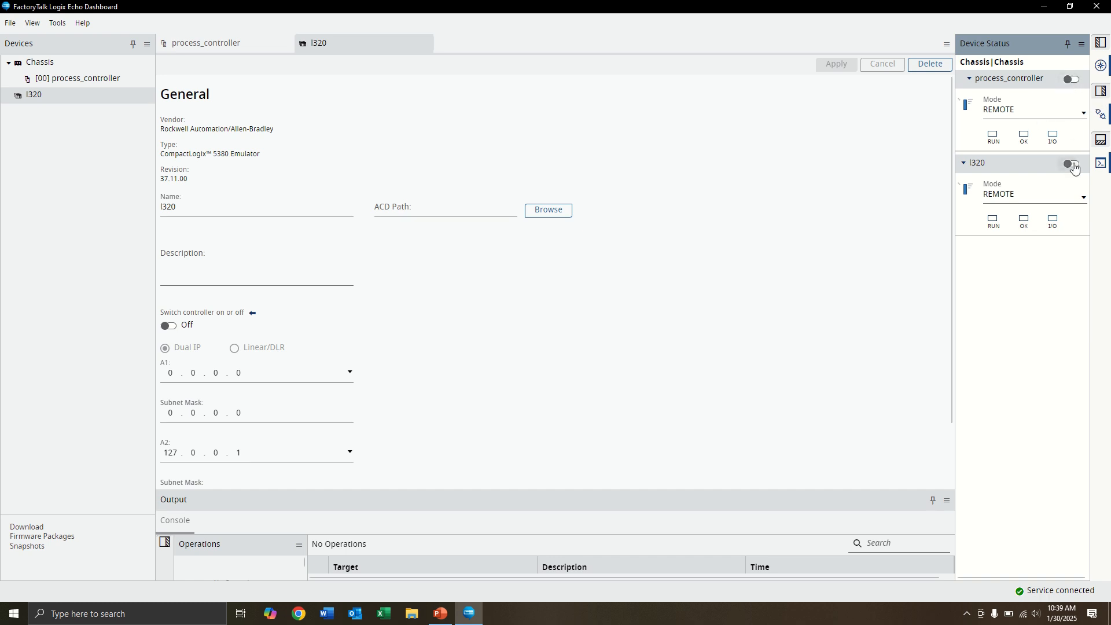
- Switch on process_controller and cycle through its operating modes, ending in RUN
{"action": "left_click", "coordinate": [1072, 79]}
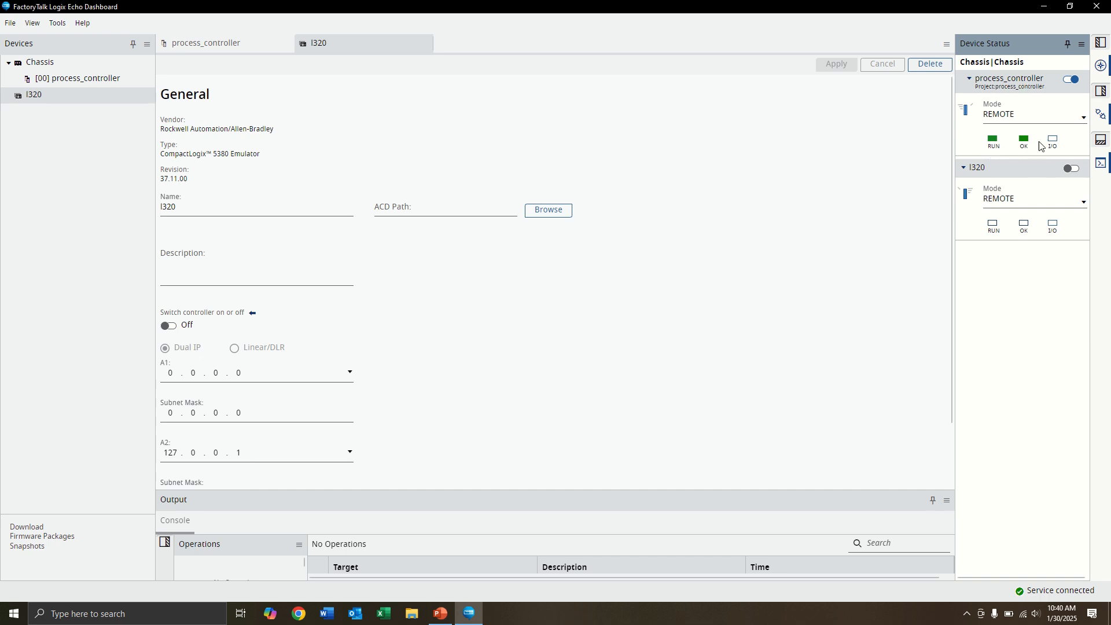
{"action": "left_click", "coordinate": [1002, 114]}
{"action": "left_click", "coordinate": [1008, 130]}
{"action": "left_click", "coordinate": [1019, 114]}
{"action": "left_click", "coordinate": [1010, 101]}
{"action": "left_click", "coordinate": [1016, 124]}
{"action": "left_click", "coordinate": [1010, 103]}
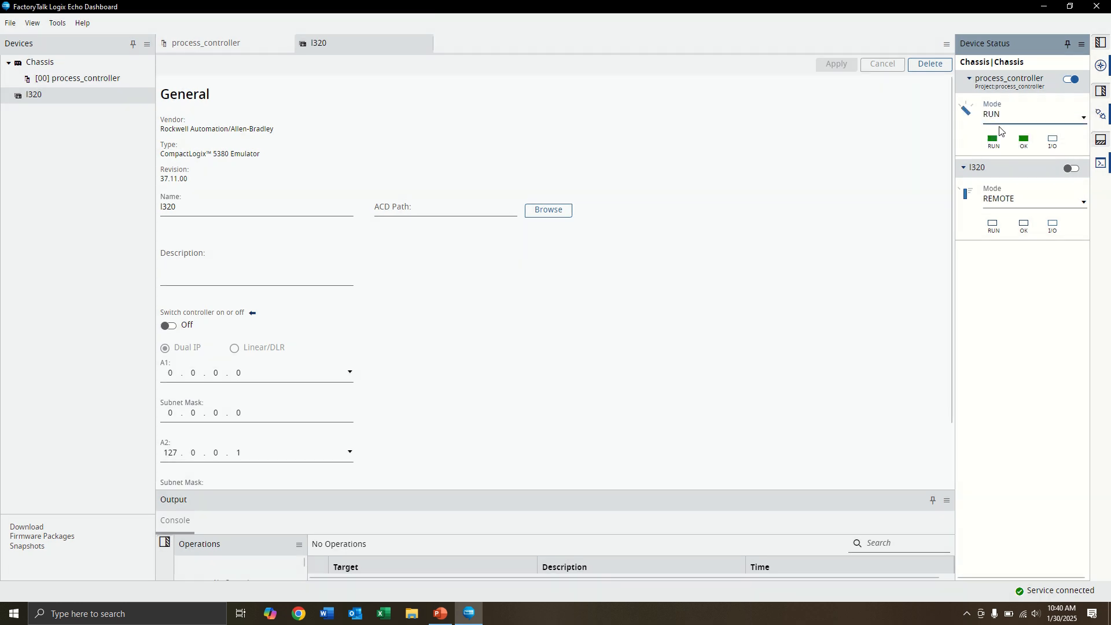
- Return process_controller to REMOTE mode and switch it off
{"action": "left_click", "coordinate": [999, 124]}
{"action": "left_click", "coordinate": [1005, 128]}
{"action": "left_click", "coordinate": [1072, 79]}
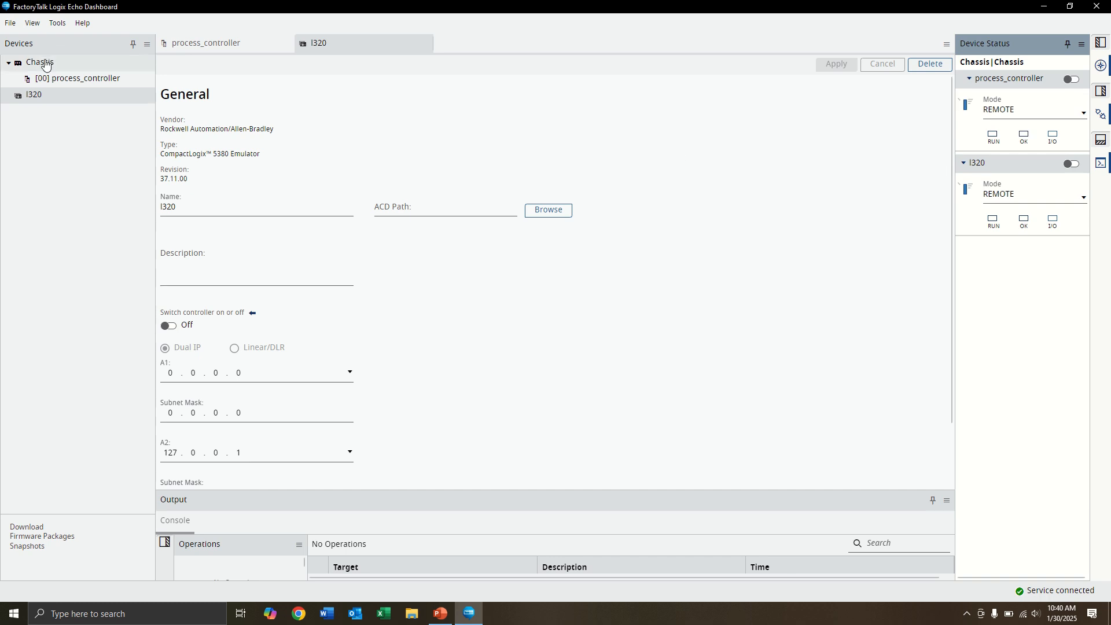
- Start adding a controller of type ControlLogix 5580 Emulator and name it Video
{"action": "right_click", "coordinate": [51, 156]}
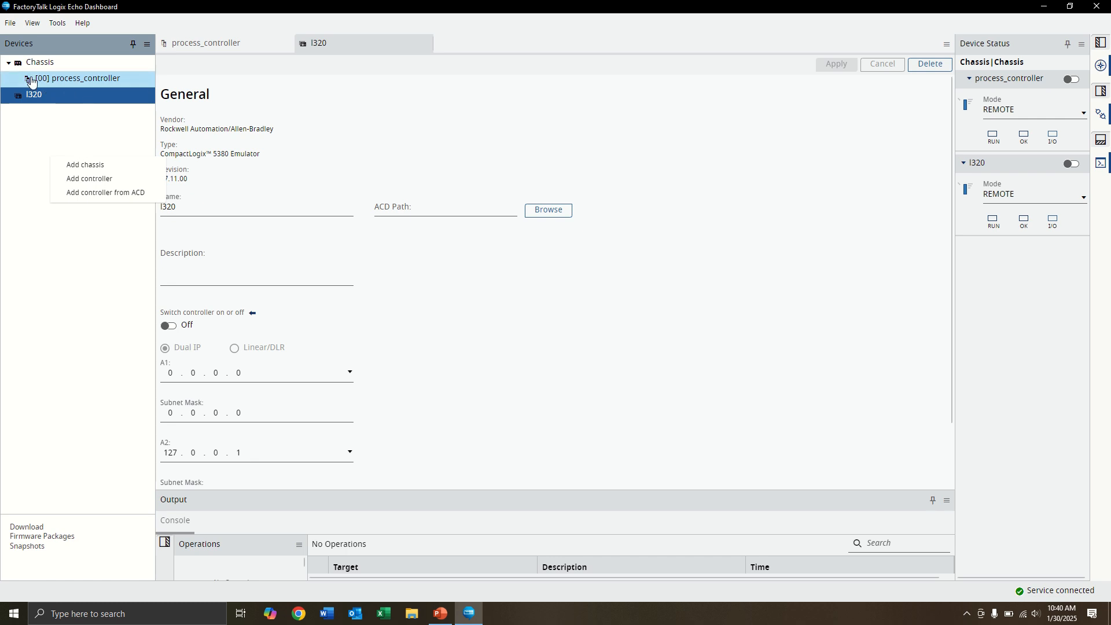
{"action": "left_click", "coordinate": [105, 183]}
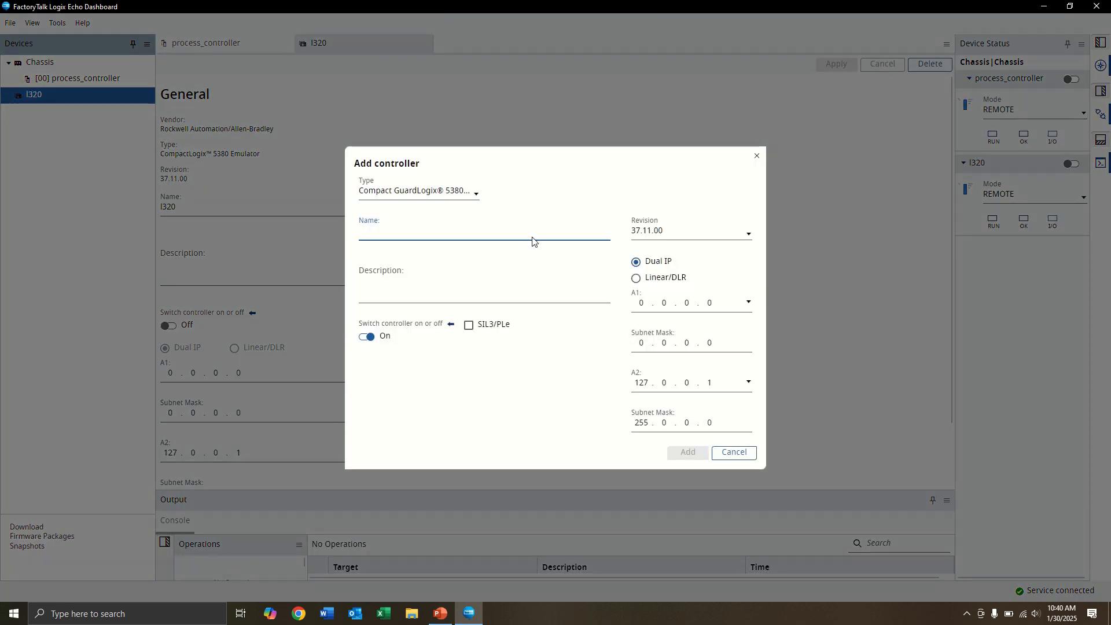
{"action": "left_click", "coordinate": [472, 191]}
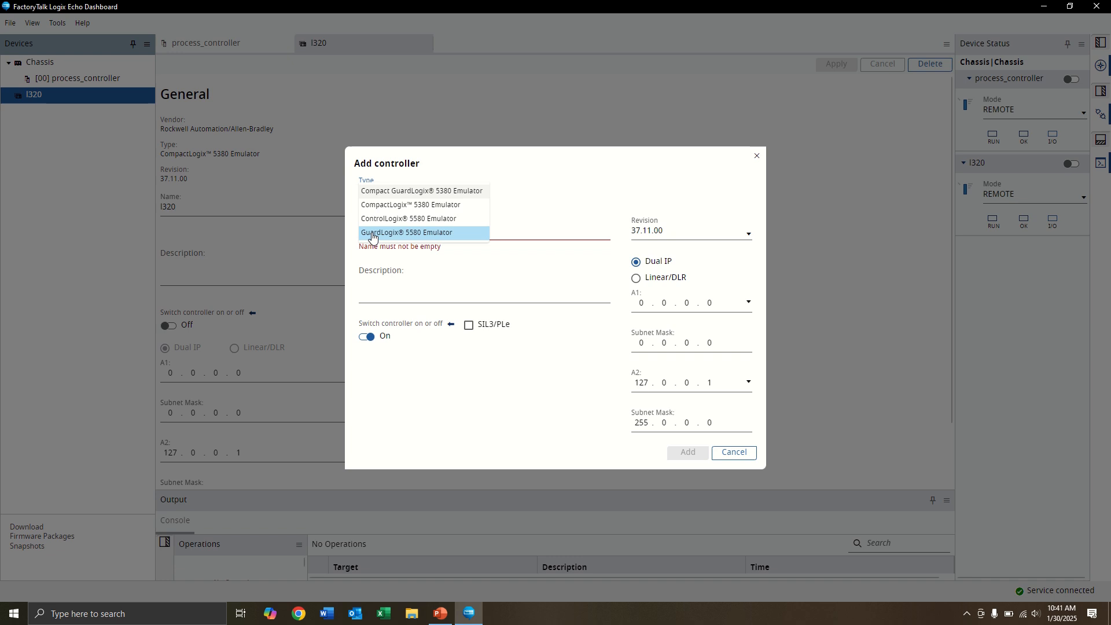
{"action": "left_click", "coordinate": [443, 219]}
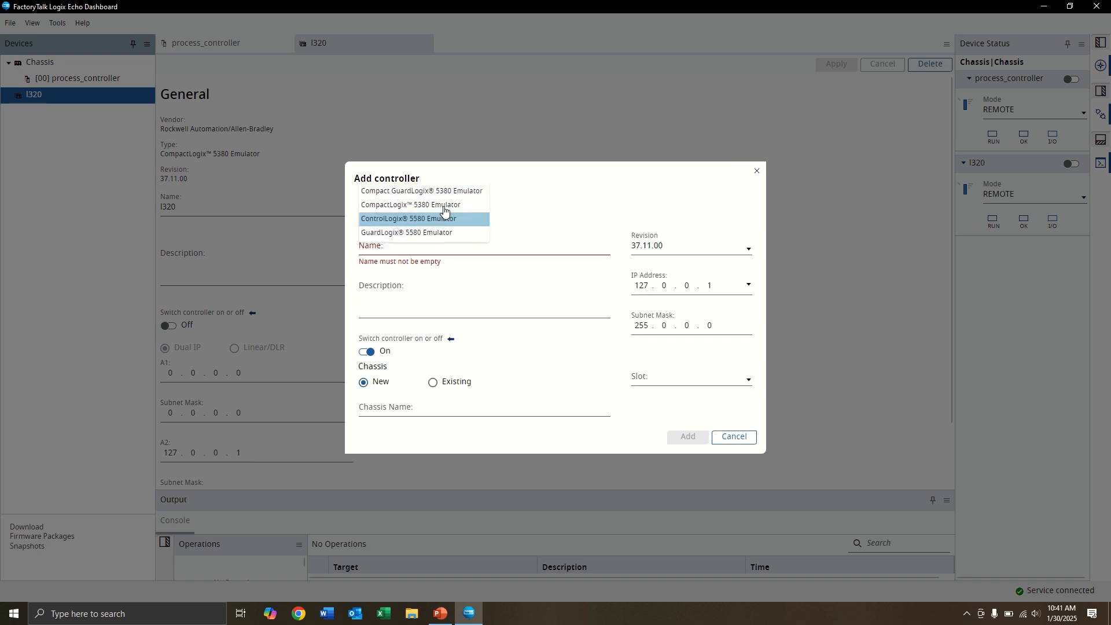
{"action": "left_click", "coordinate": [405, 245]}
{"action": "left_click", "coordinate": [742, 249]}
{"action": "left_click", "coordinate": [435, 248]}
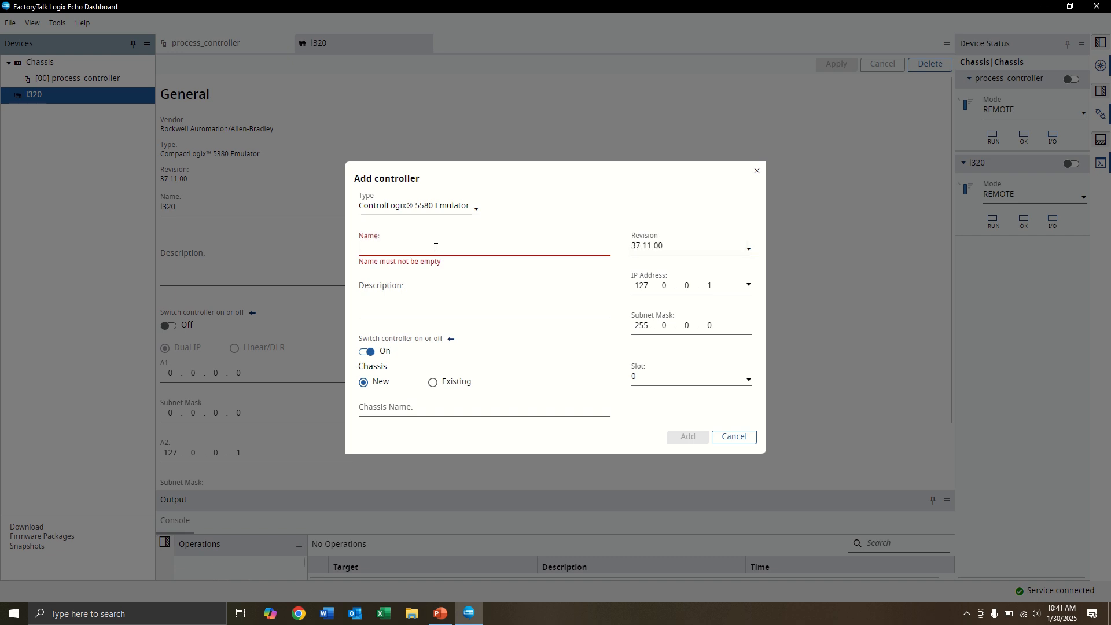
{"action": "type", "text": "Video"}
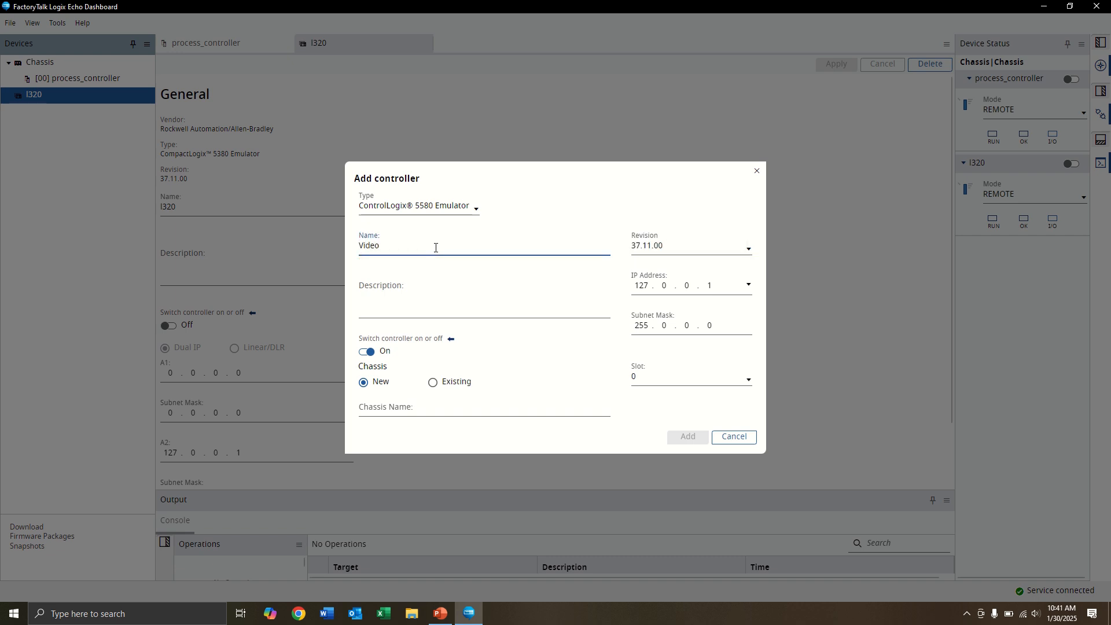
- Set the new controller's revision to 34.11.00 and its IP address to 192.168.0.210
{"action": "left_click", "coordinate": [743, 249]}
{"action": "left_click", "coordinate": [659, 205]}
{"action": "left_click", "coordinate": [750, 292]}
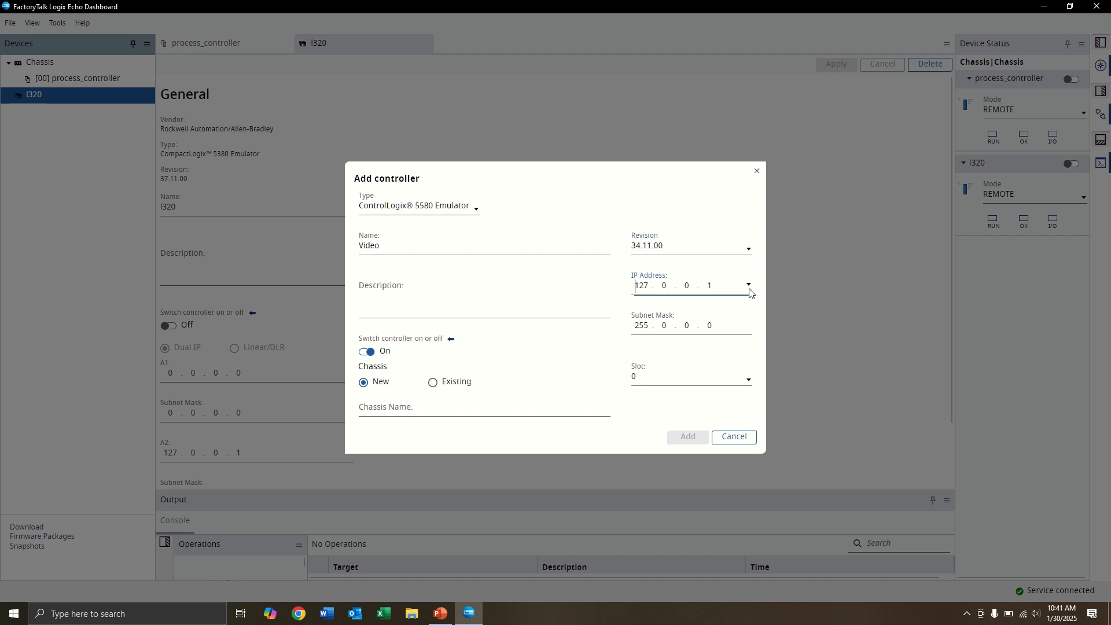
{"action": "left_click", "coordinate": [748, 287]}
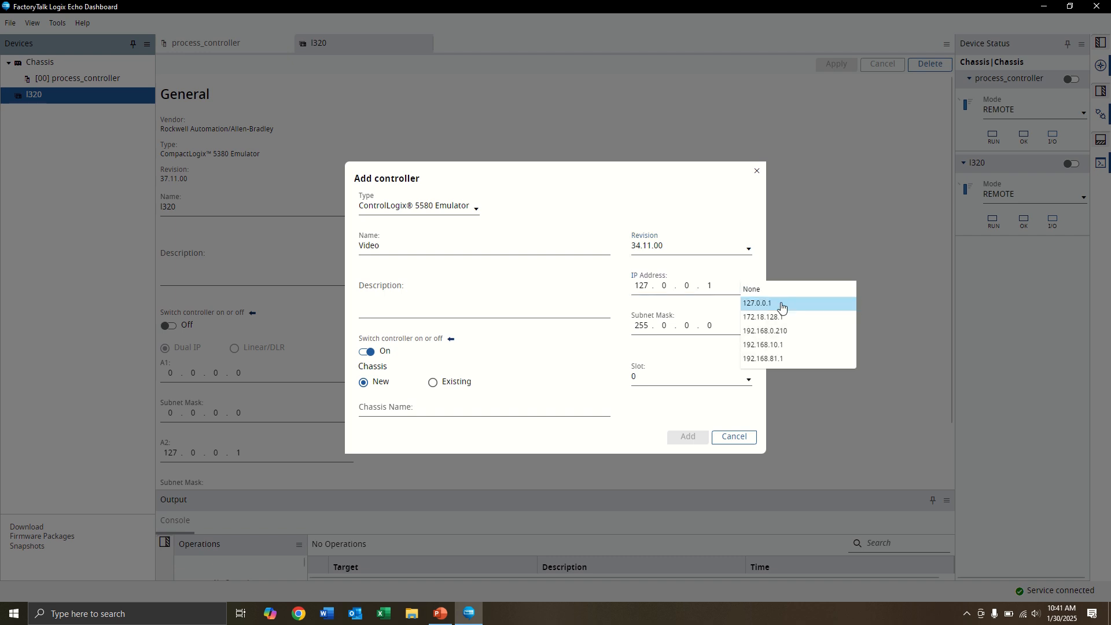
{"action": "left_click", "coordinate": [763, 332]}
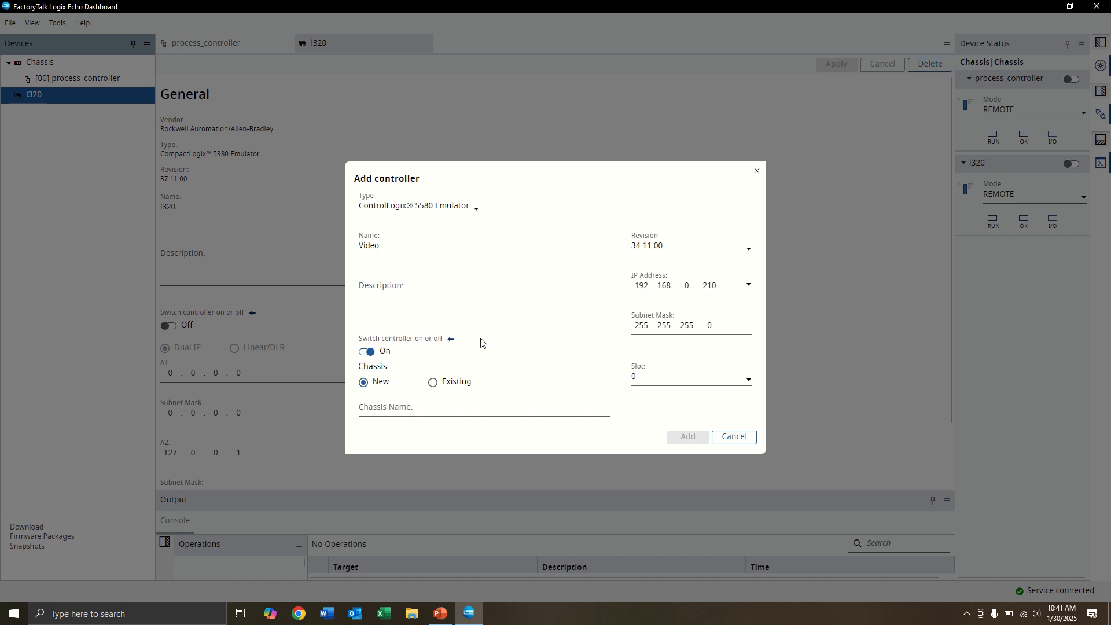
- Add the Video controller in the switched-off state to slot 1 of the existing chassis named Chassis
{"action": "left_click", "coordinate": [370, 354]}
{"action": "left_click", "coordinate": [433, 383]}
{"action": "left_click", "coordinate": [436, 410]}
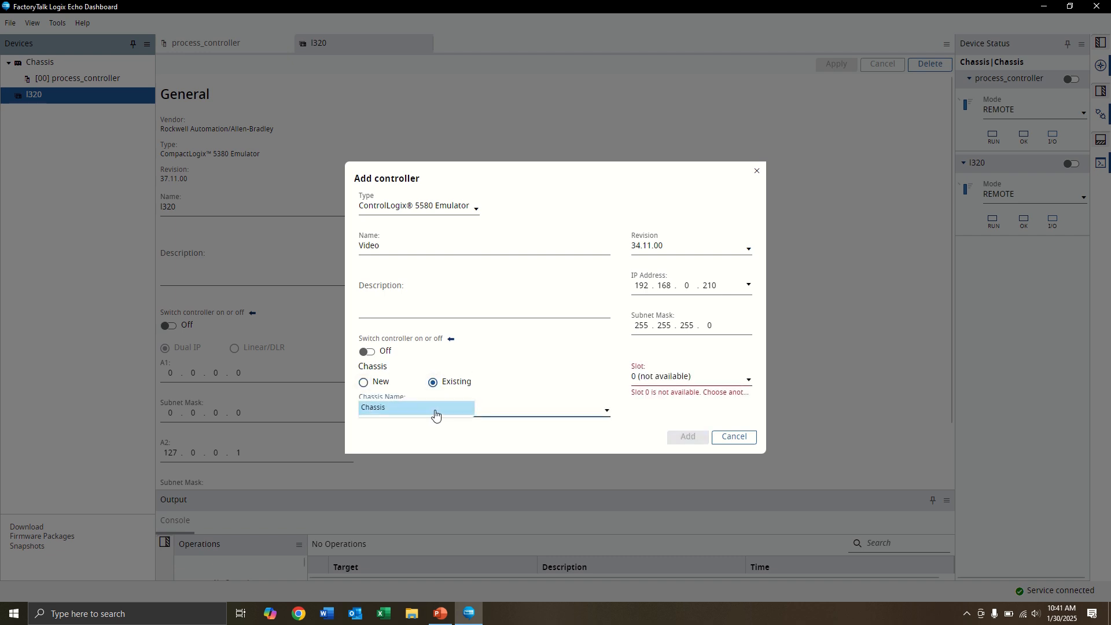
{"action": "left_click", "coordinate": [713, 381]}
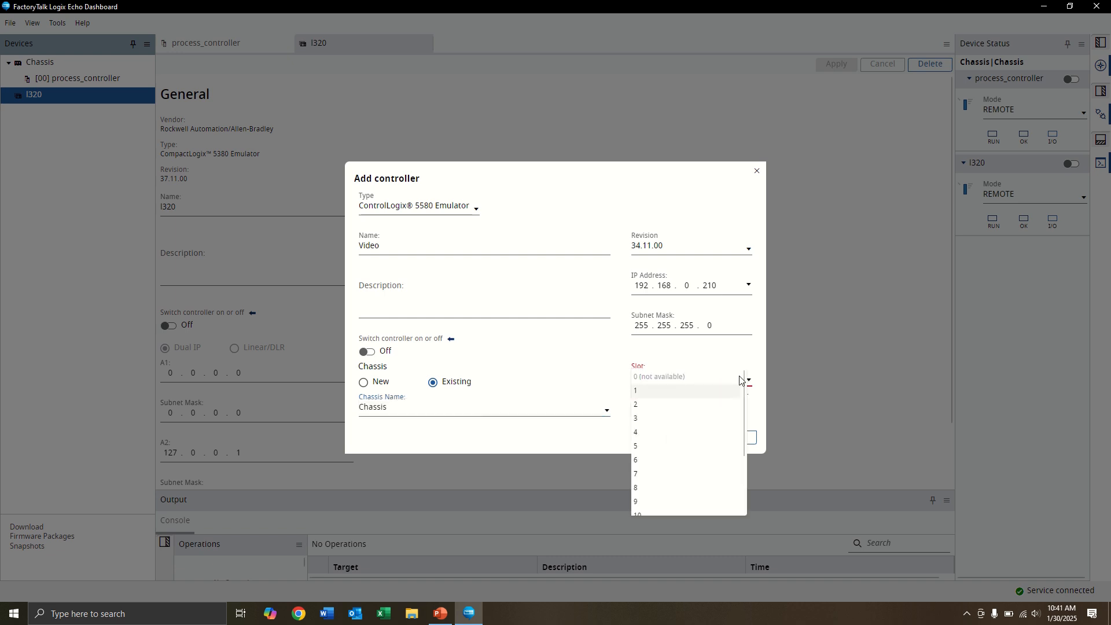
{"action": "left_click", "coordinate": [654, 394]}
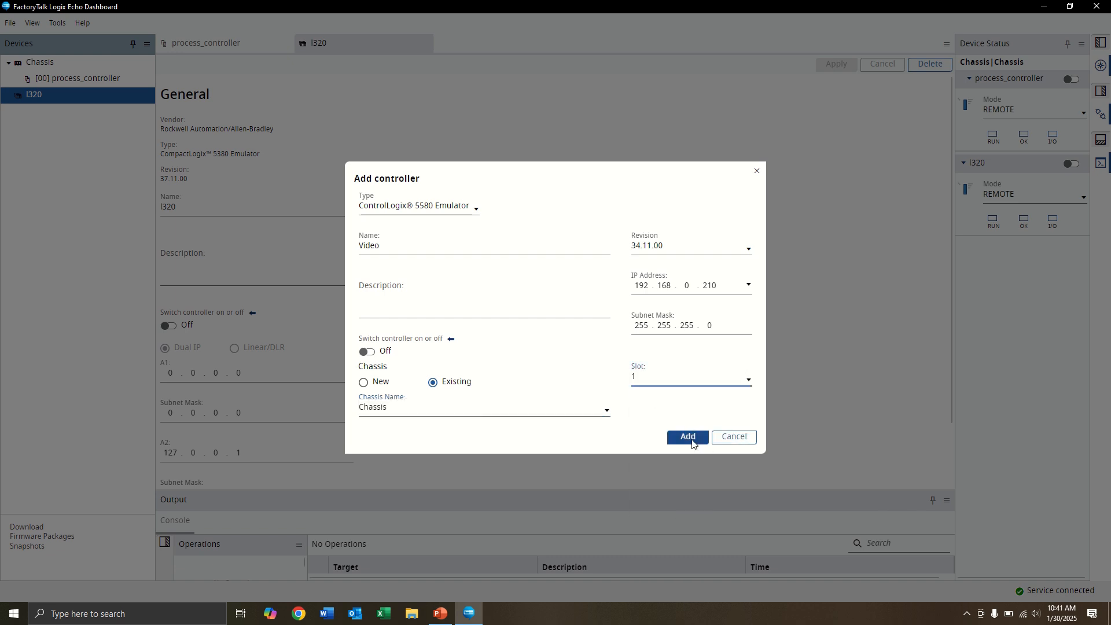
{"action": "left_click", "coordinate": [689, 437]}
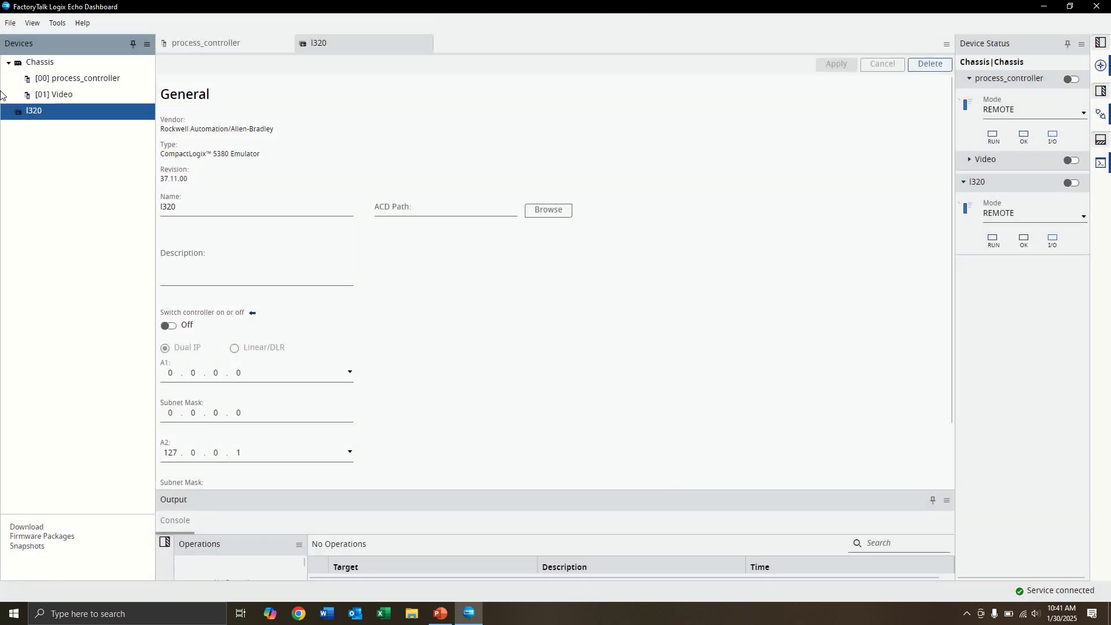
- Open the Video controller's general properties and expand its device status
{"action": "left_click", "coordinate": [61, 98]}
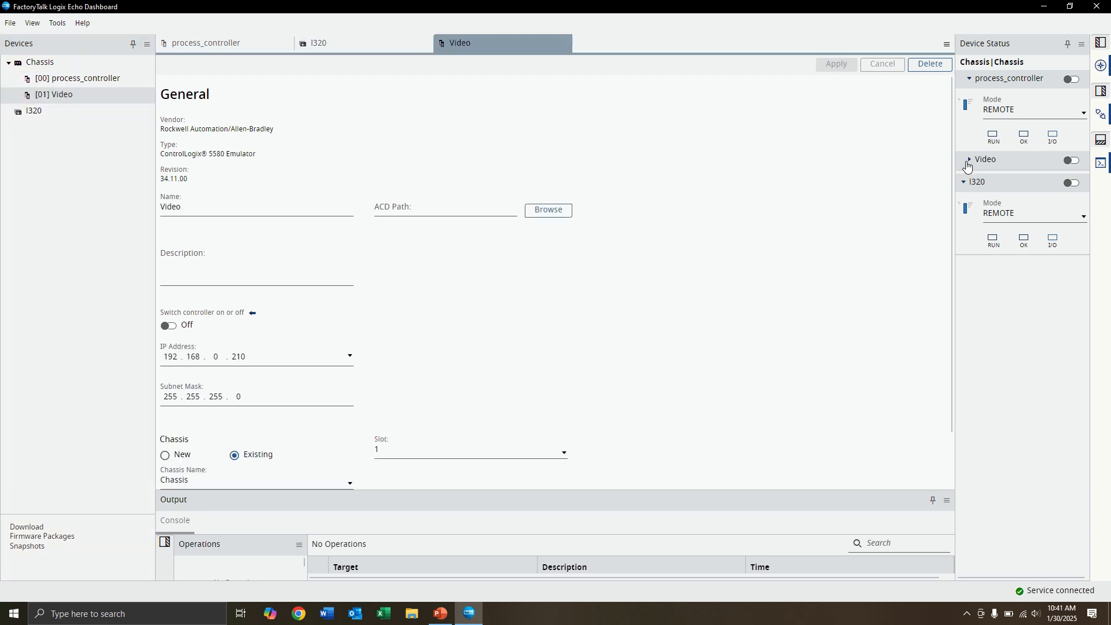
{"action": "left_click", "coordinate": [969, 160]}
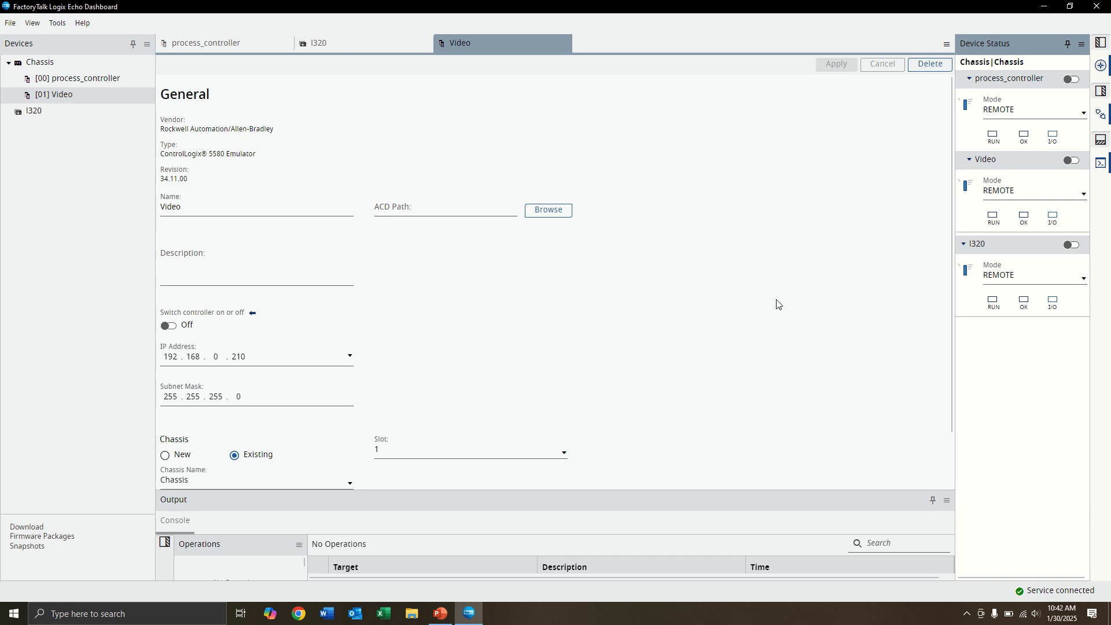
{"action": "mouse_move", "coordinate": [471, 3]}
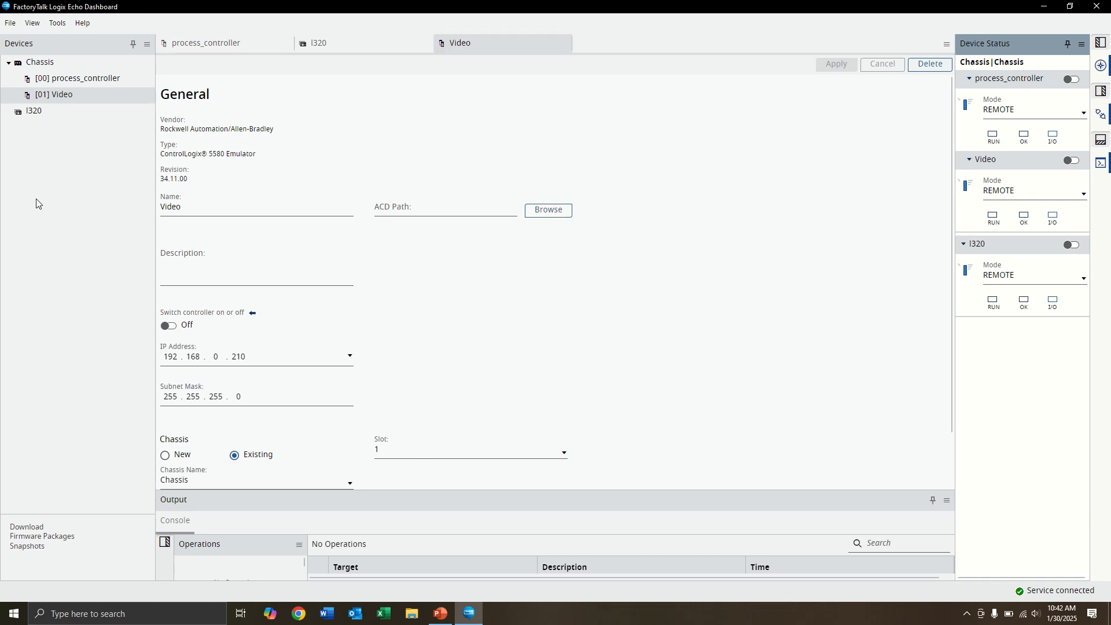
- Start adding a controller from the project file Echo_Video.ACD in the Echo folder under Video Files
{"action": "right_click", "coordinate": [30, 166]}
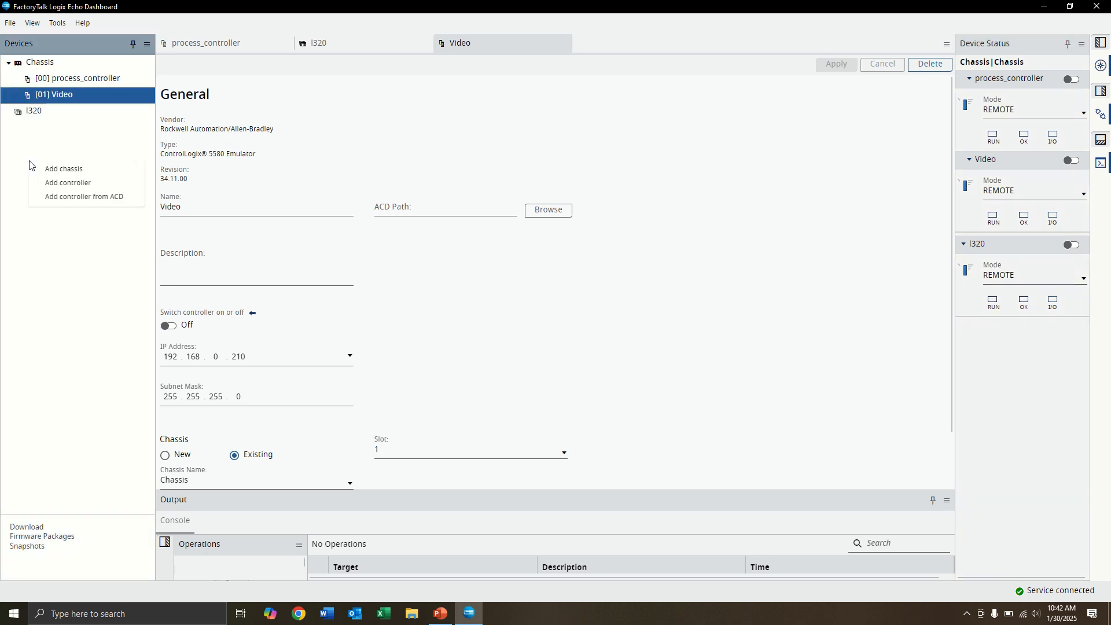
{"action": "left_click", "coordinate": [77, 196]}
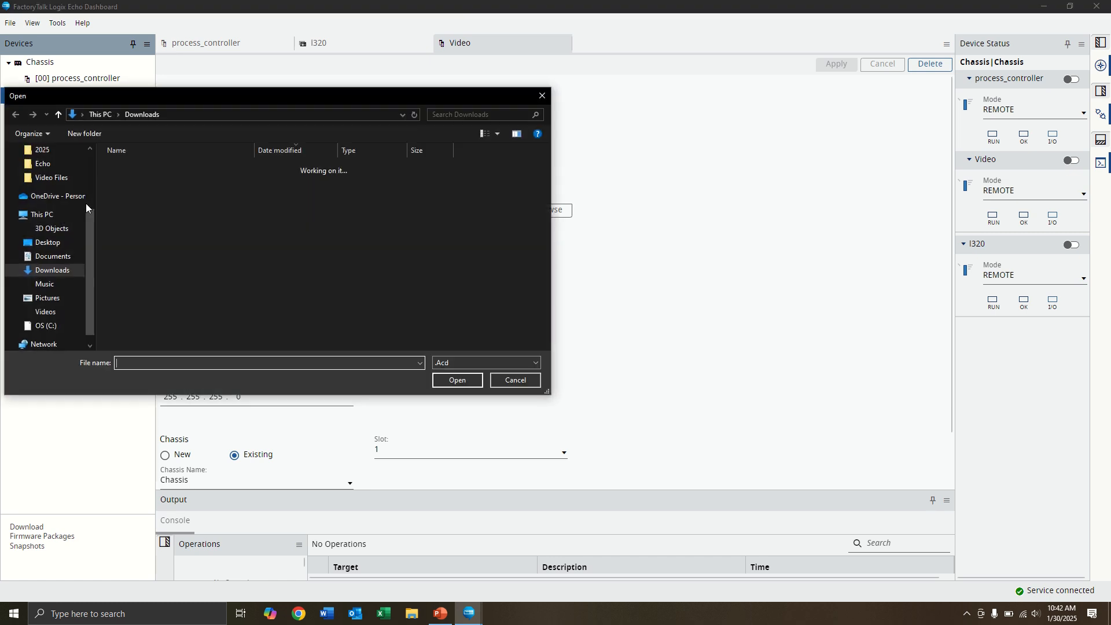
{"action": "left_click", "coordinate": [46, 177]}
{"action": "double_click", "coordinate": [117, 191]}
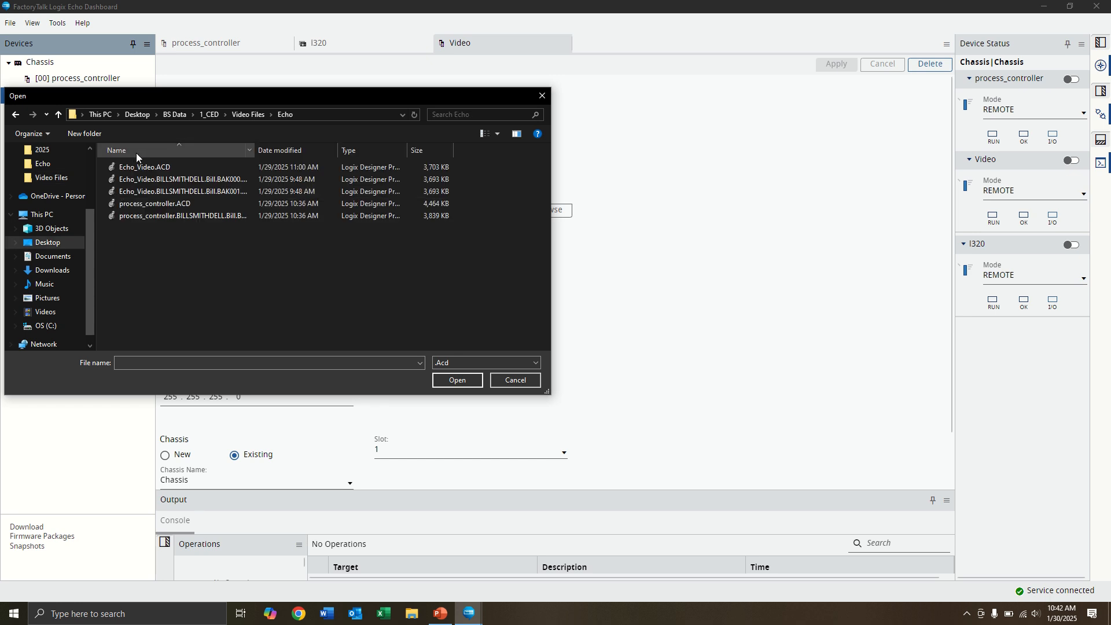
{"action": "double_click", "coordinate": [147, 170]}
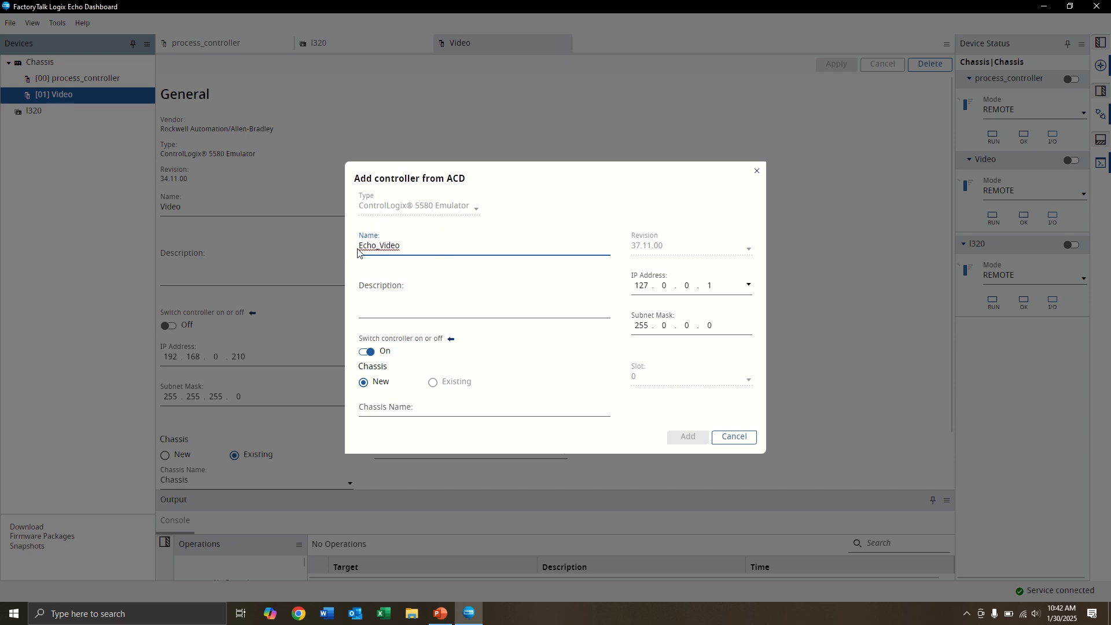
- Add the Echo_Video controller in a new chassis named video_chassis with IP address 192.168.0.210, and expand its device status
{"action": "left_click", "coordinate": [396, 409]}
{"action": "type", "text": "C"}
{"action": "key", "text": "BackSpace"}
{"action": "type", "text": "Ca"}
{"action": "key", "text": "BackSpace"}
{"action": "type", "text": "video_chassis"}
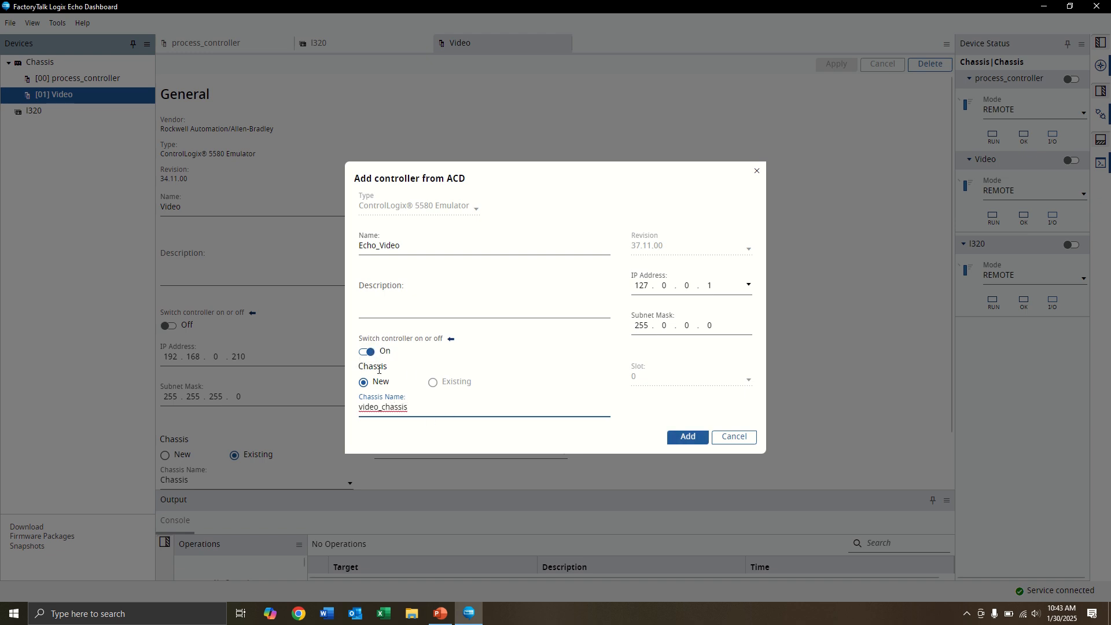
{"action": "left_click", "coordinate": [749, 286]}
{"action": "left_click", "coordinate": [791, 331]}
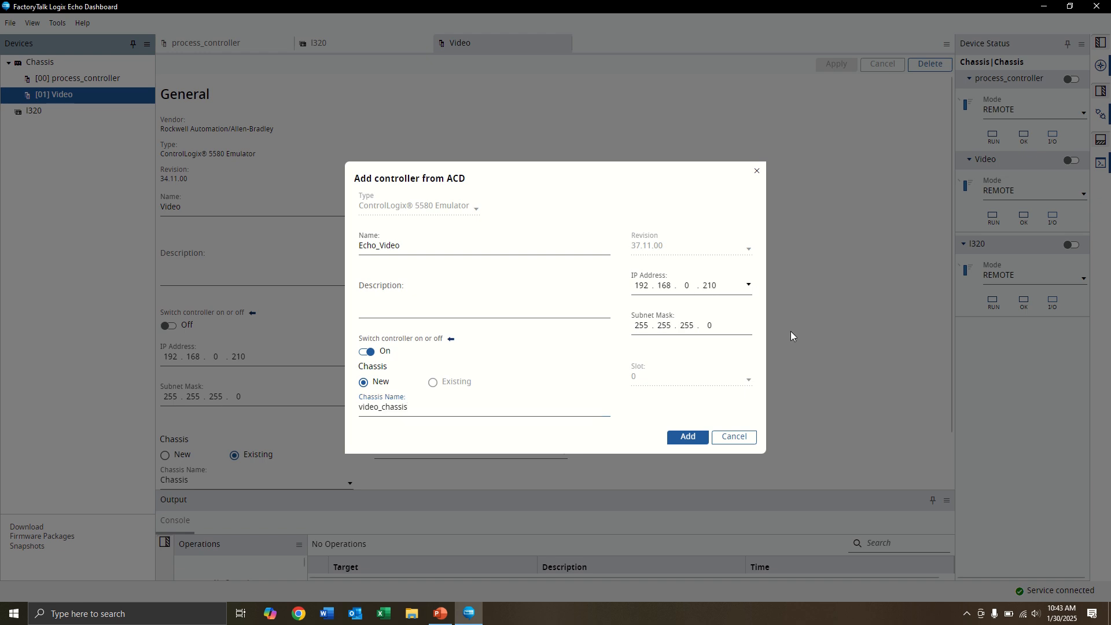
{"action": "left_click", "coordinate": [699, 440]}
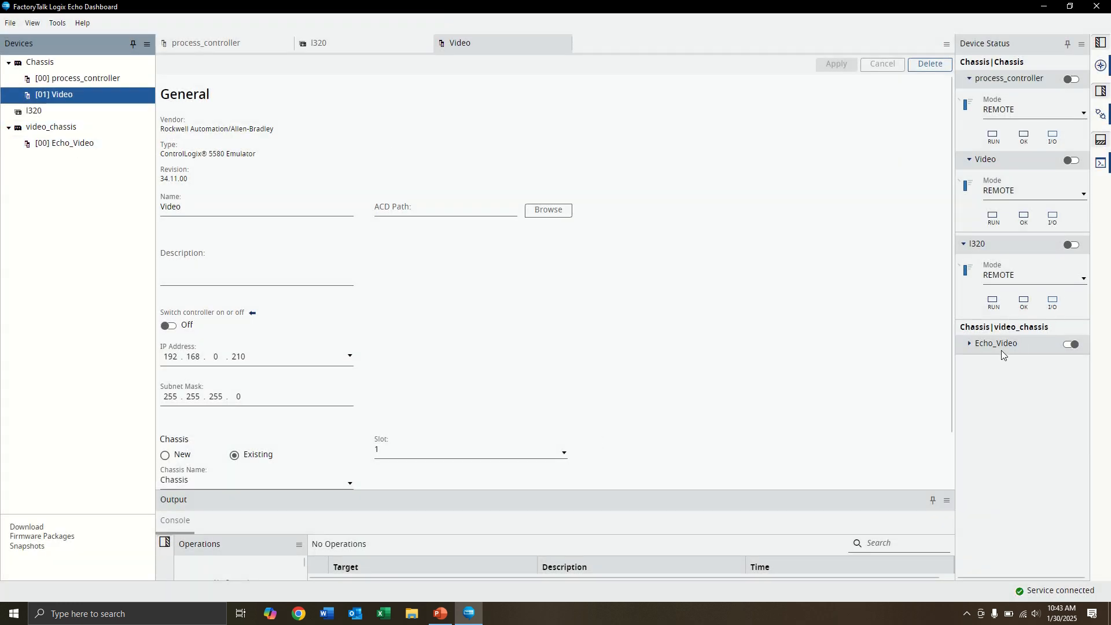
{"action": "left_click", "coordinate": [968, 345]}
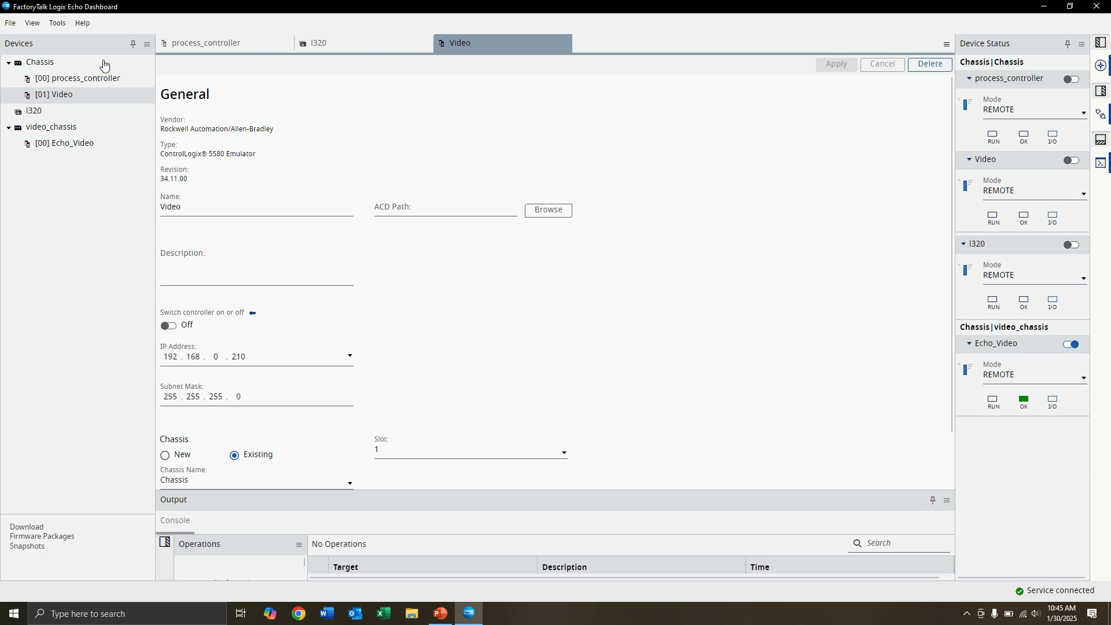
- Open the controller download list and view the project files available for Echo_Video without choosing a different one
{"action": "left_click", "coordinate": [61, 32]}
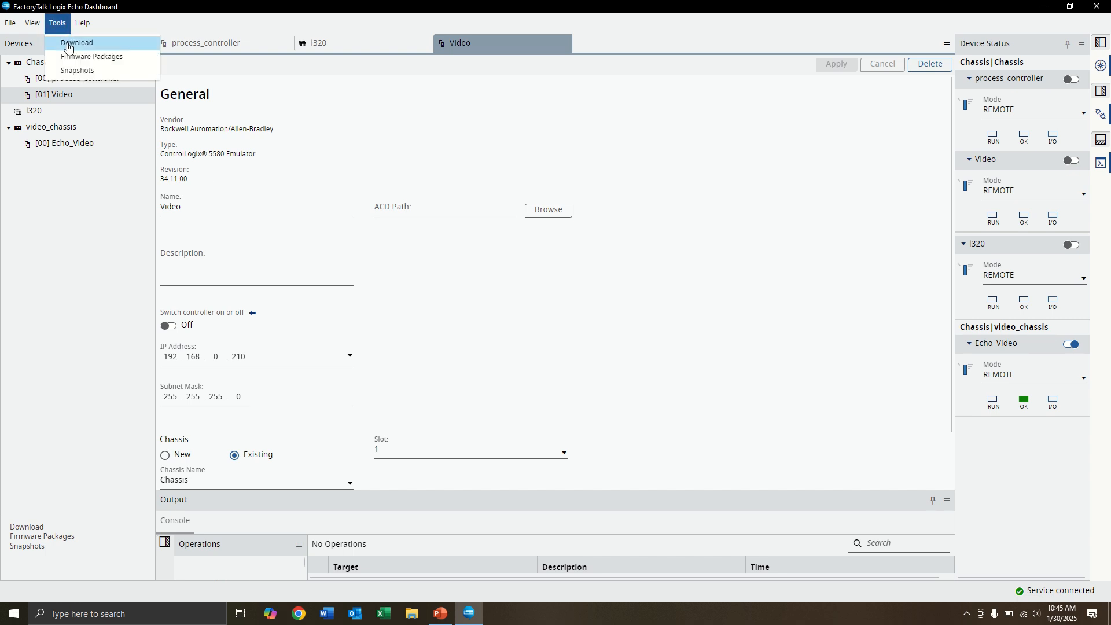
{"action": "left_click", "coordinate": [64, 43]}
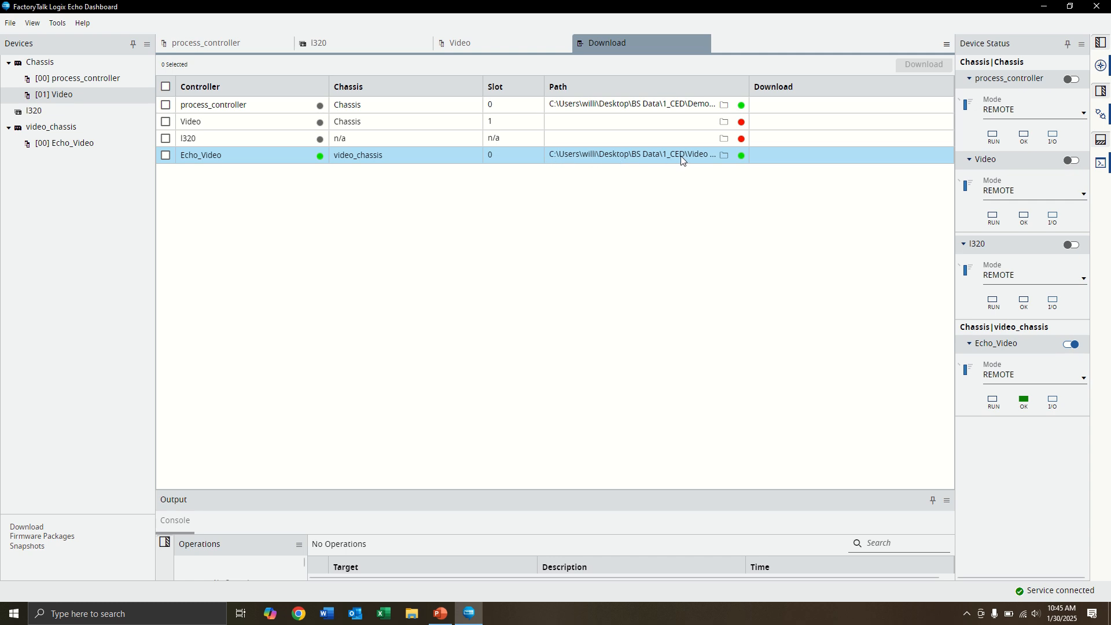
{"action": "left_click", "coordinate": [724, 154]}
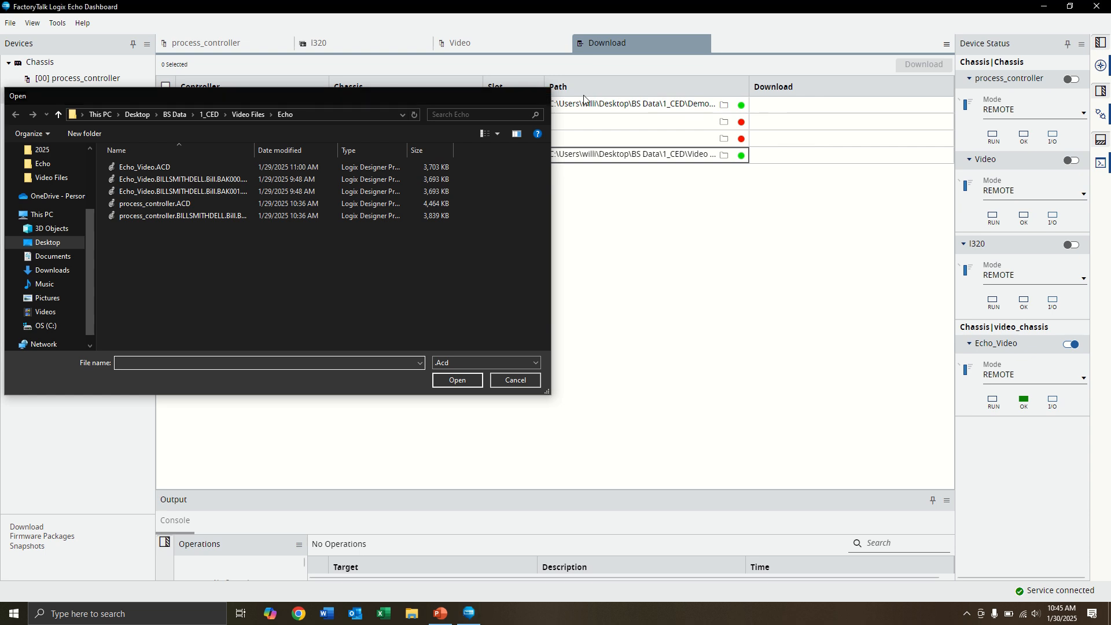
{"action": "left_click", "coordinate": [542, 96]}
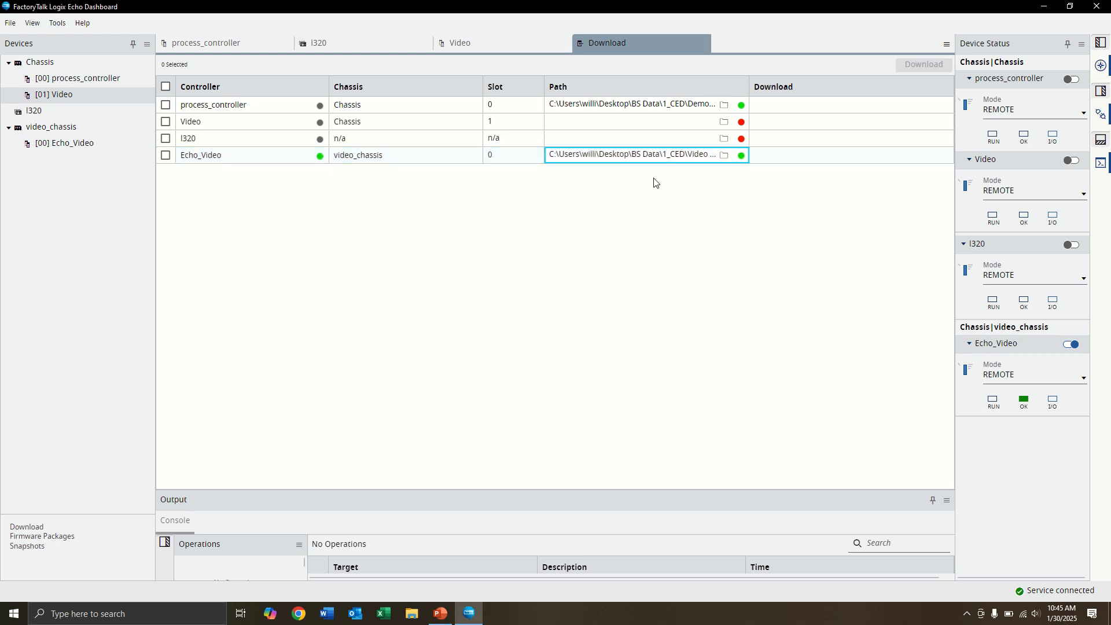
- Download the assigned project to the Echo_Video controller and enlarge the output area to show the operation log
{"action": "left_click", "coordinate": [166, 156]}
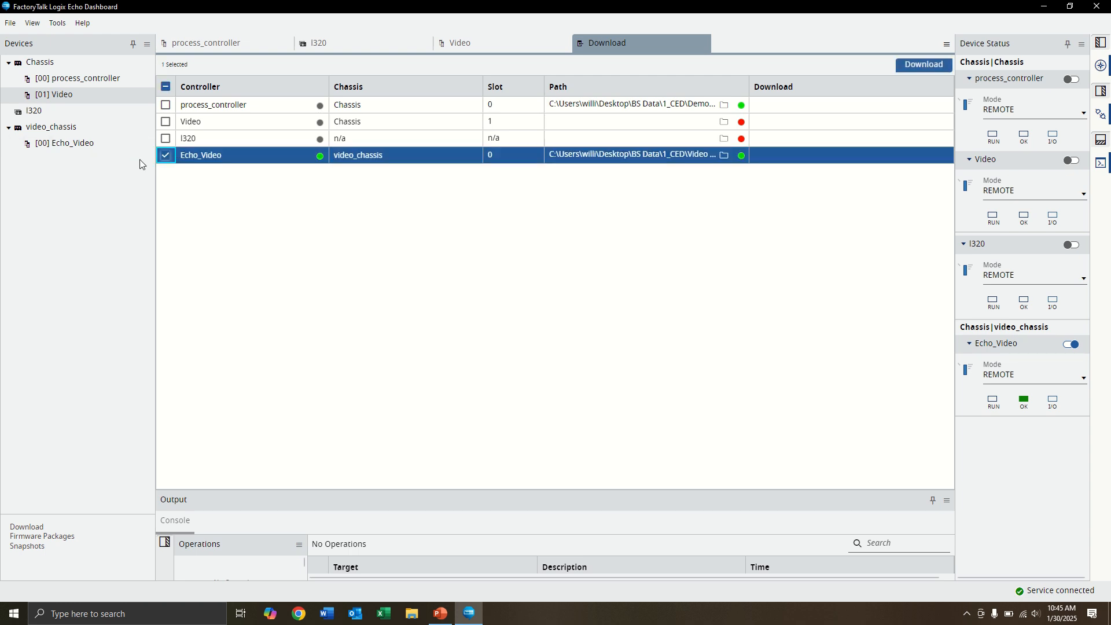
{"action": "left_click", "coordinate": [929, 69]}
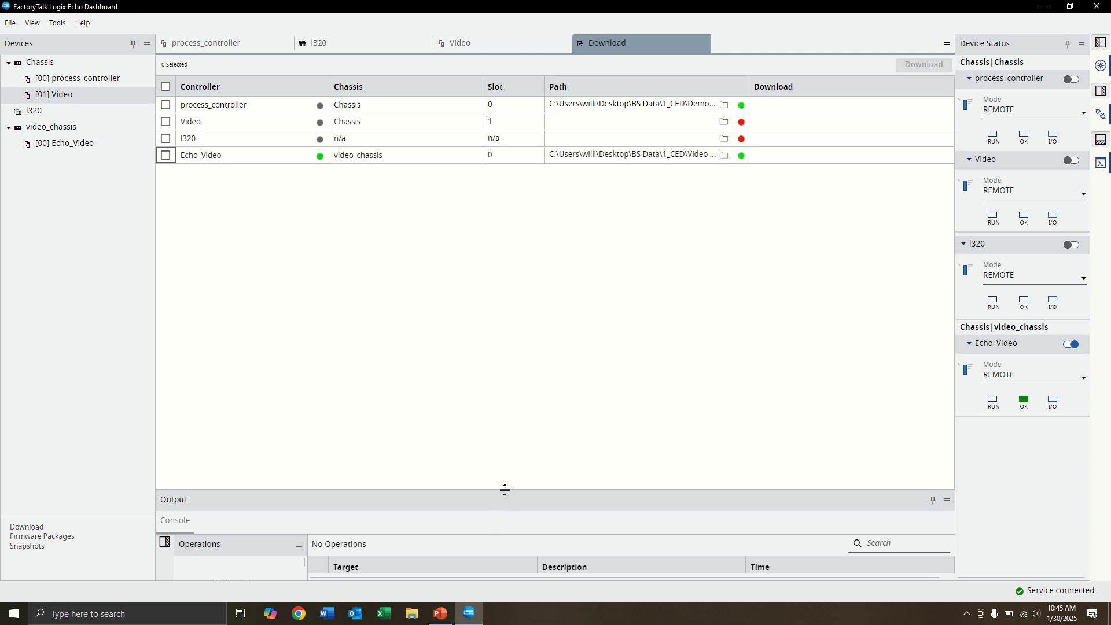
{"action": "left_click_drag", "start_coordinate": [505, 490], "coordinate": [512, 388]}
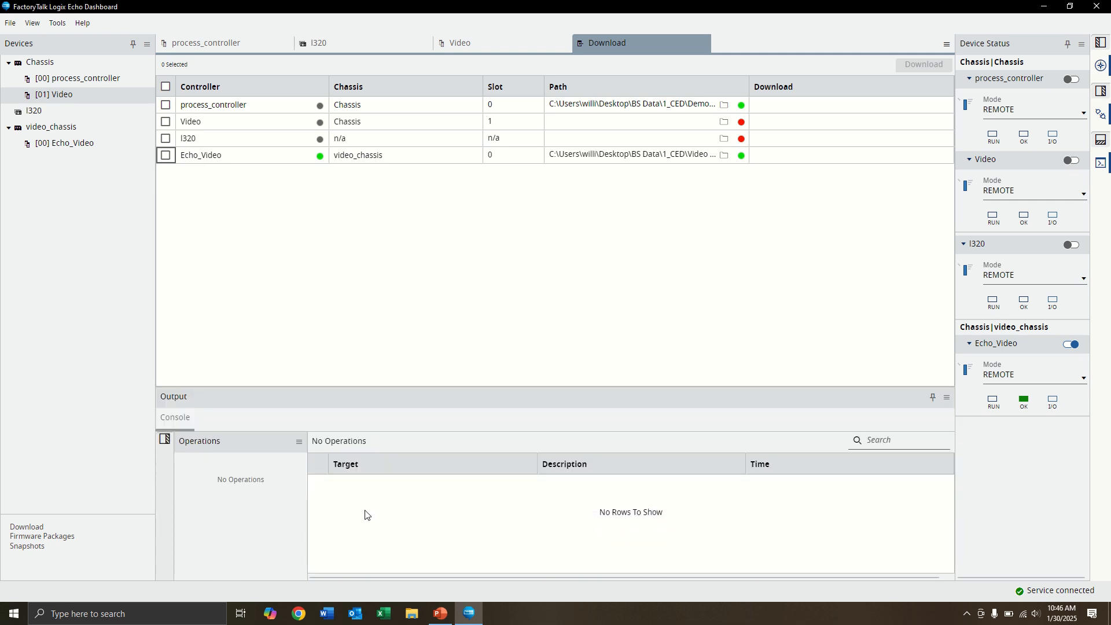
{"action": "double_click", "coordinate": [227, 158]}
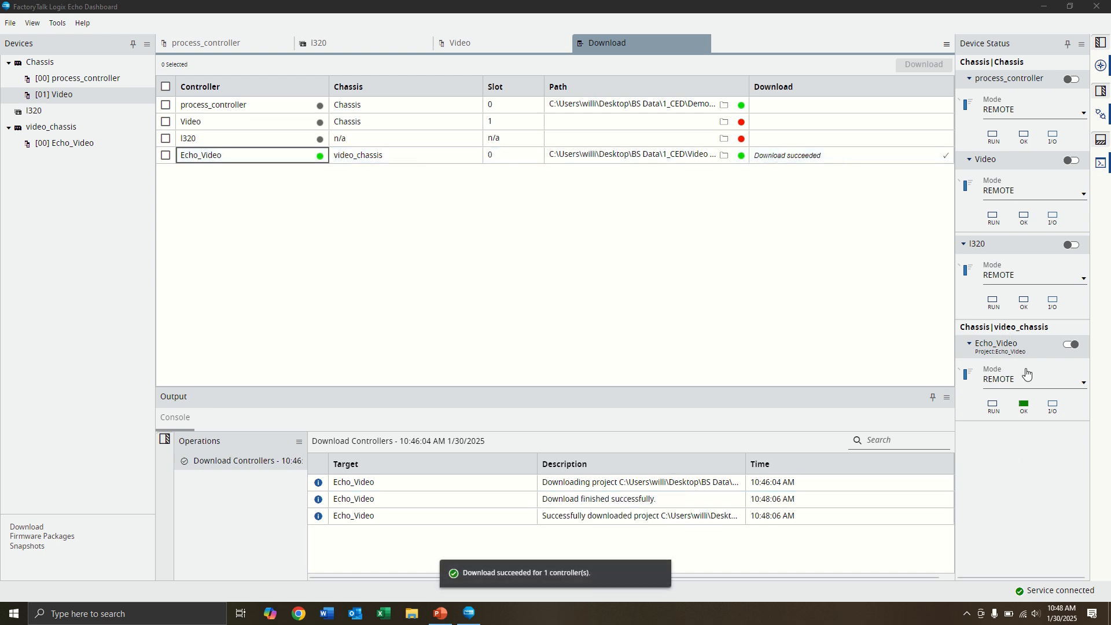
- Set the Echo_Video controller's mode to RUN
{"action": "left_click", "coordinate": [1021, 386]}
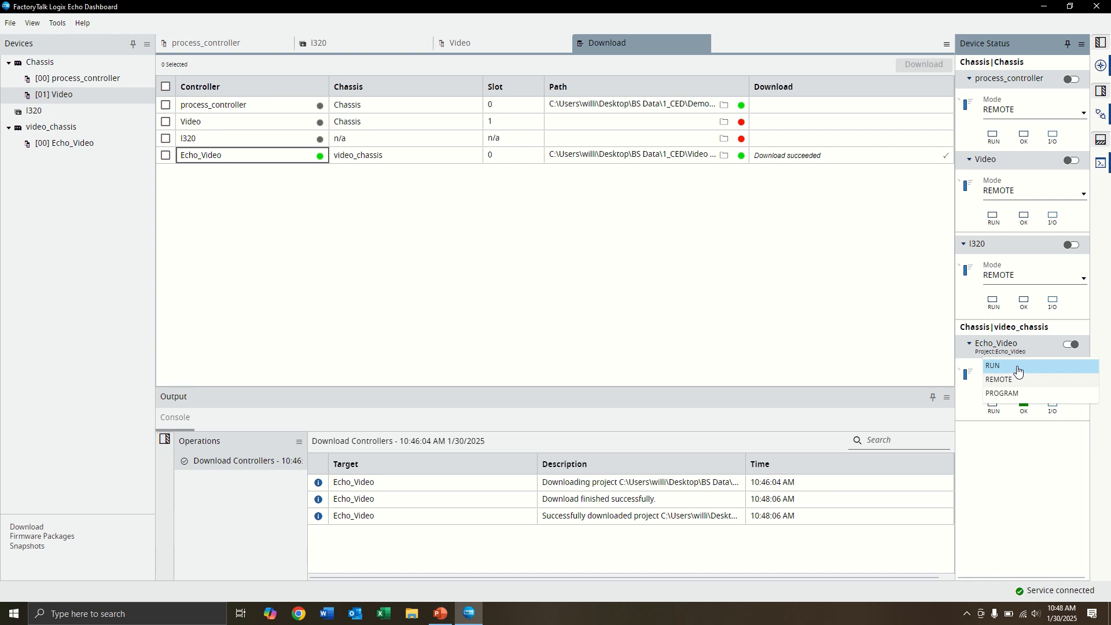
{"action": "left_click", "coordinate": [1018, 366]}
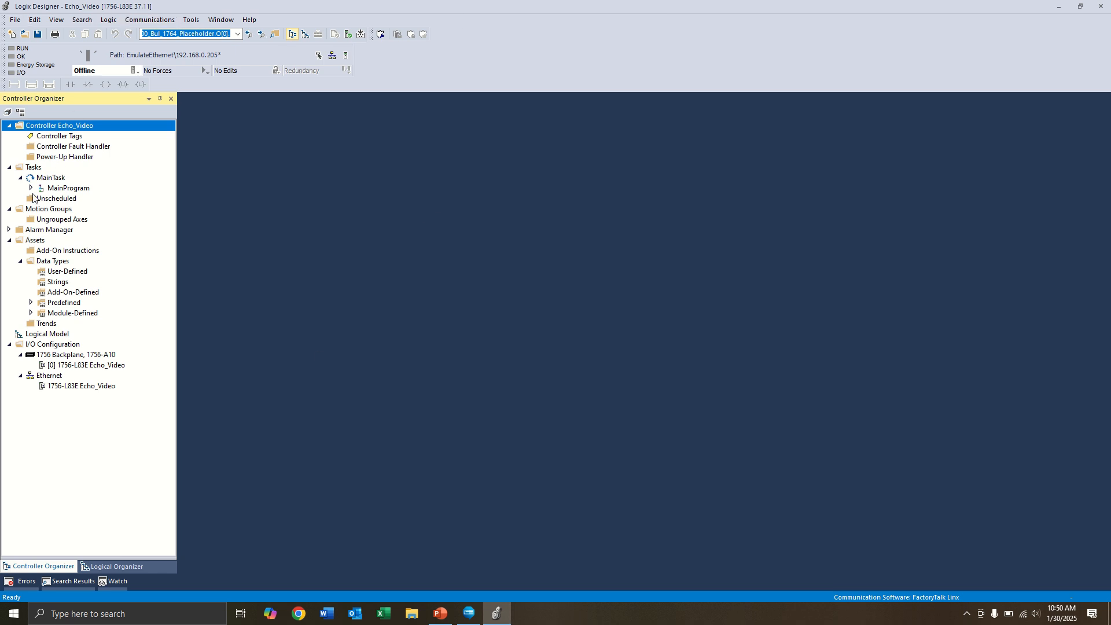
- In Logix Designer, bring up Who Active for the Echo_Video project and enlarge its window to show the full network list
{"action": "left_click", "coordinate": [165, 21]}
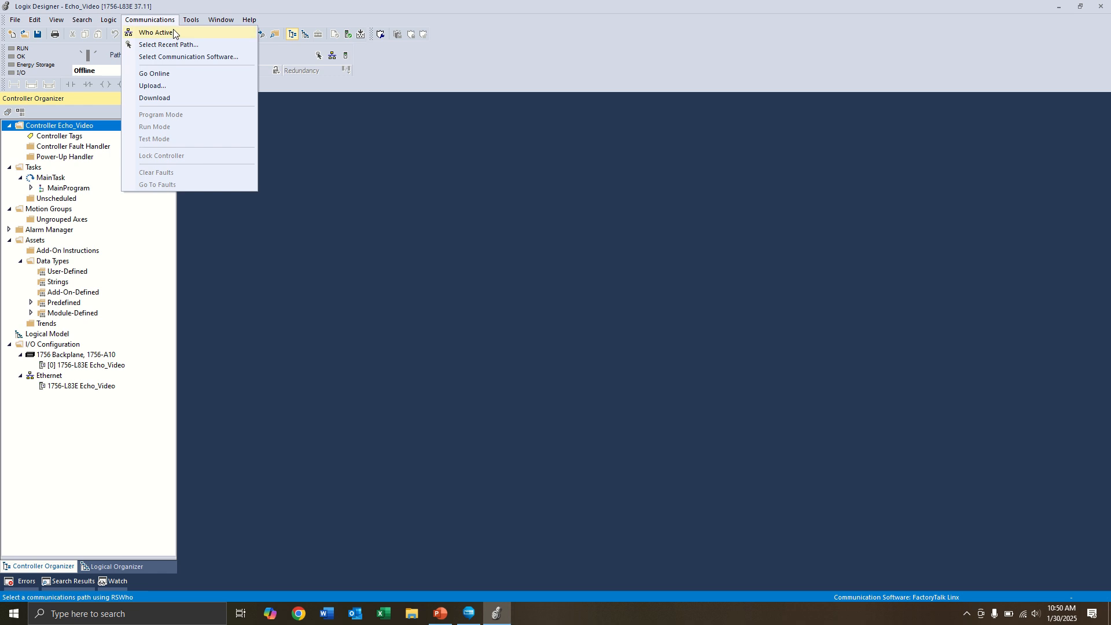
{"action": "left_click", "coordinate": [168, 30]}
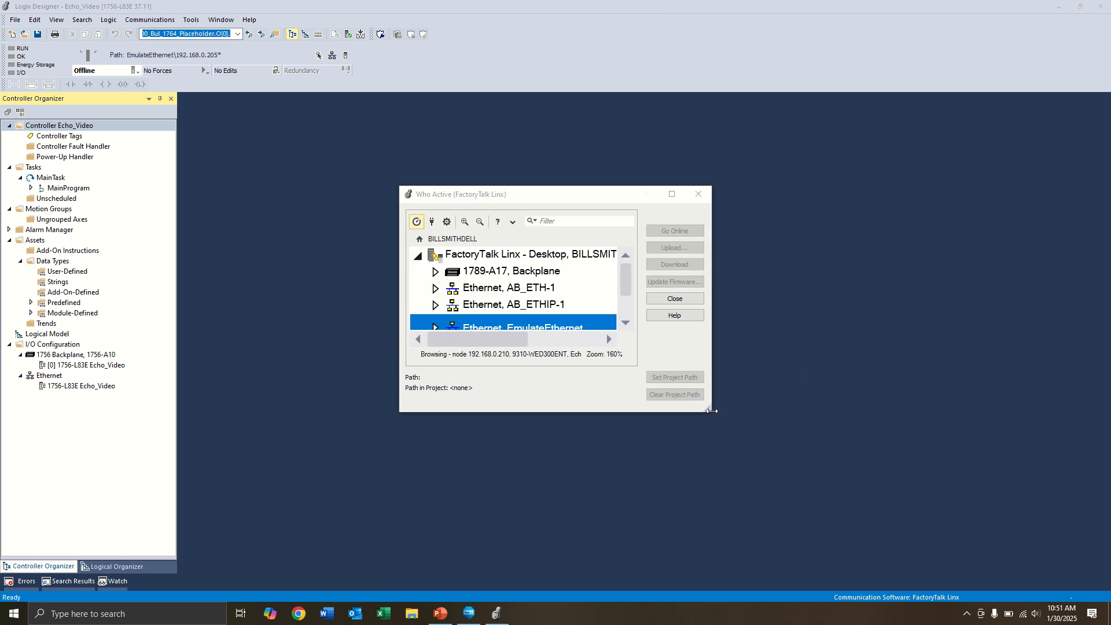
{"action": "left_click", "coordinate": [713, 414]}
{"action": "left_click_drag", "start_coordinate": [712, 415], "coordinate": [776, 470]}
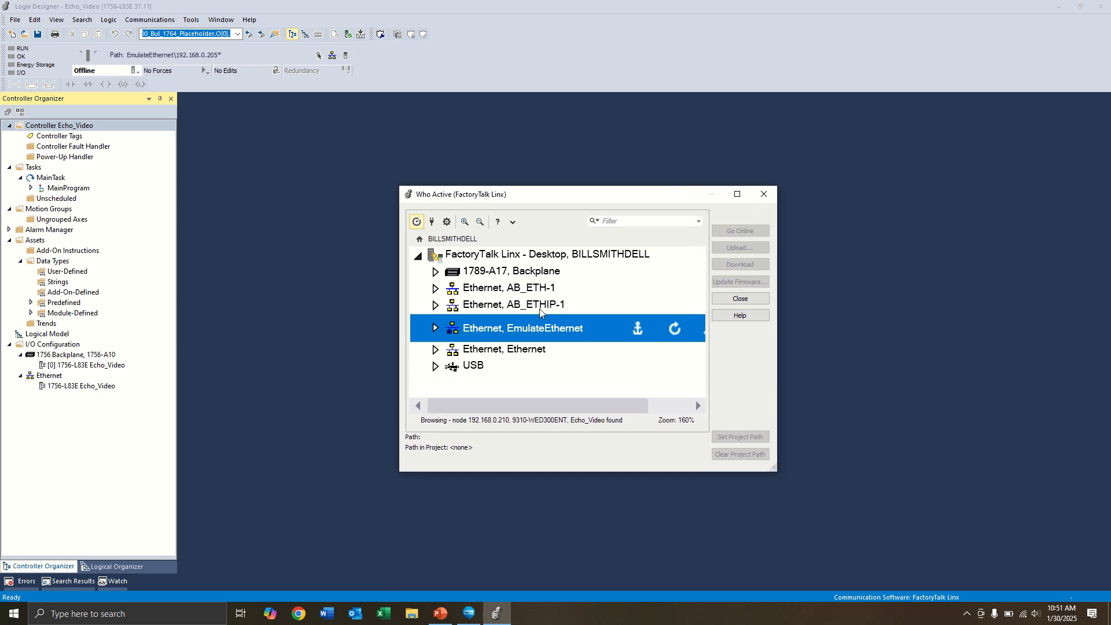
- Check the Echo_Video controller's IP address in its FactoryTalk Logix Echo properties, and return to Who Active in Logix Designer
{"action": "left_click", "coordinate": [478, 620]}
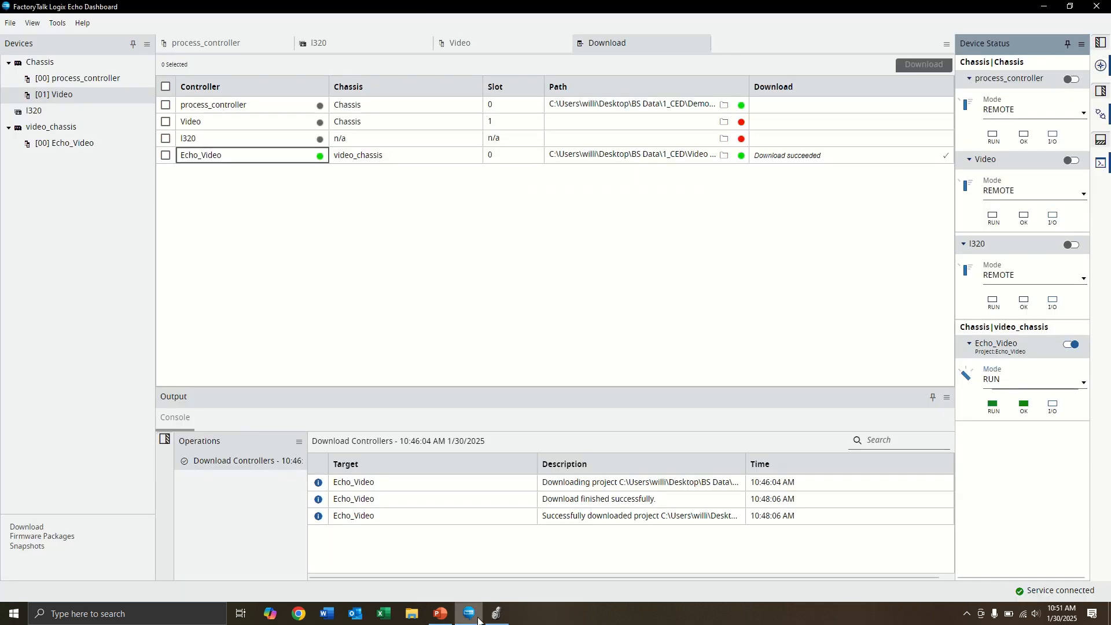
{"action": "left_click", "coordinate": [69, 145]}
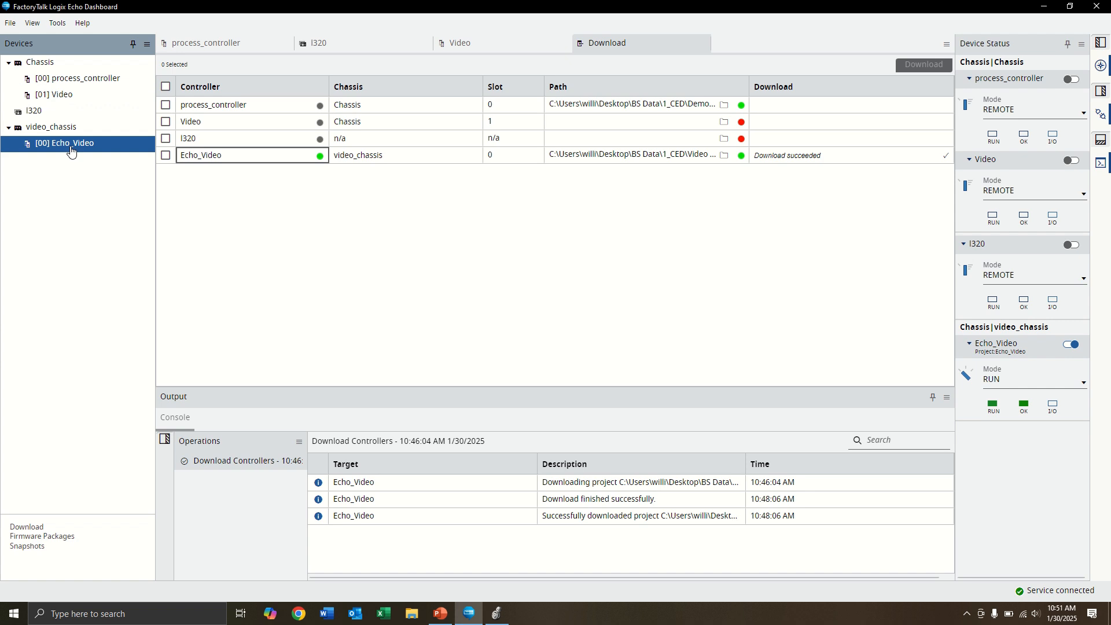
{"action": "double_click", "coordinate": [71, 149]}
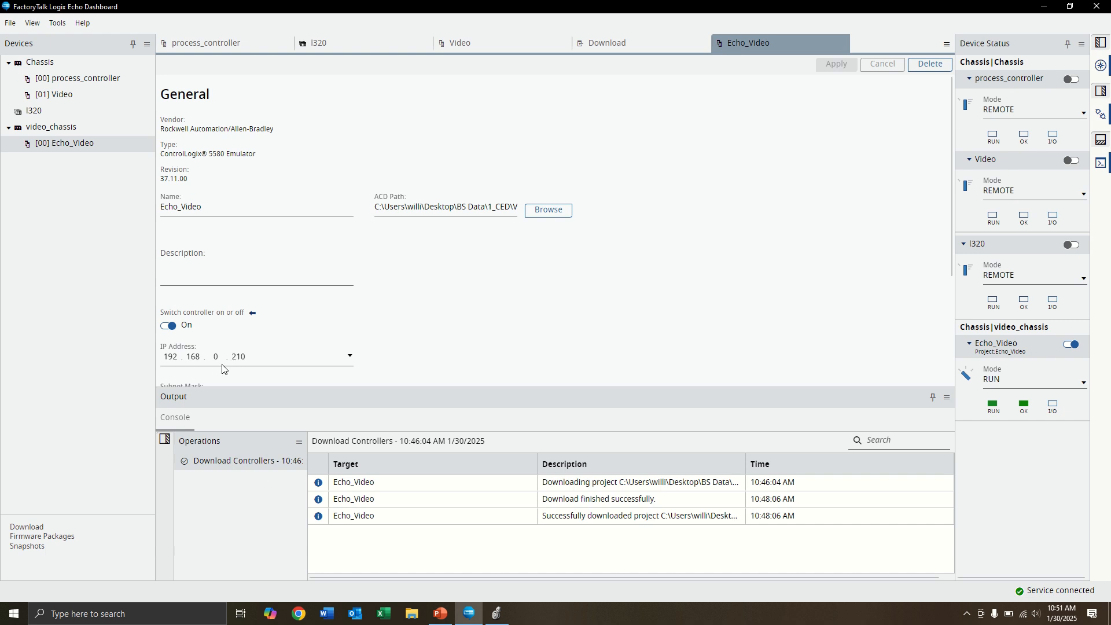
{"action": "left_click", "coordinate": [505, 619]}
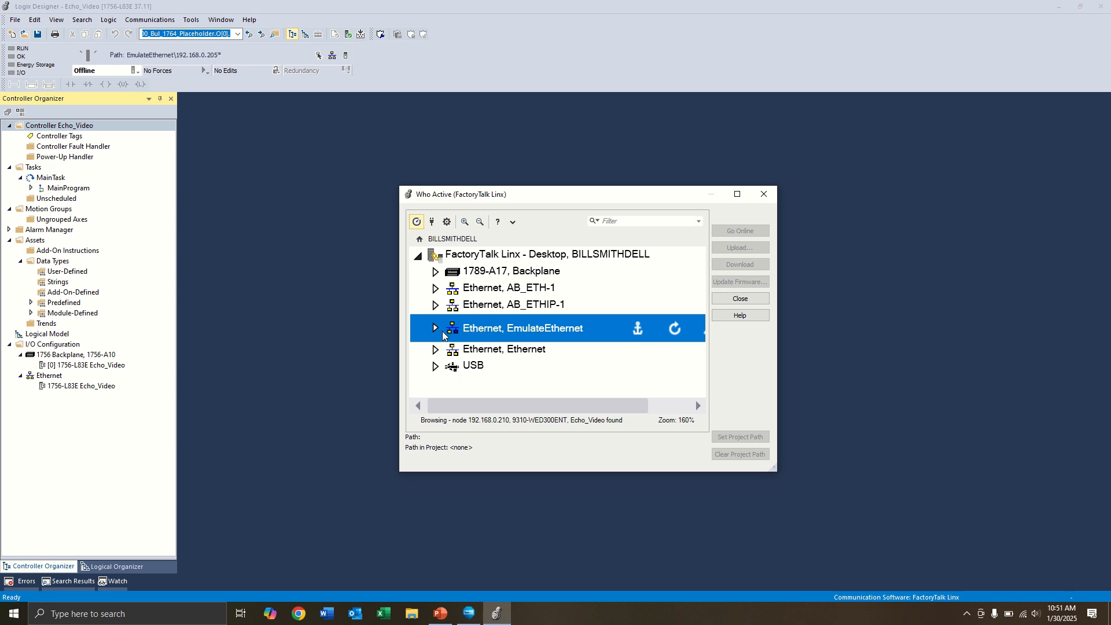
{"action": "left_click", "coordinate": [463, 616]}
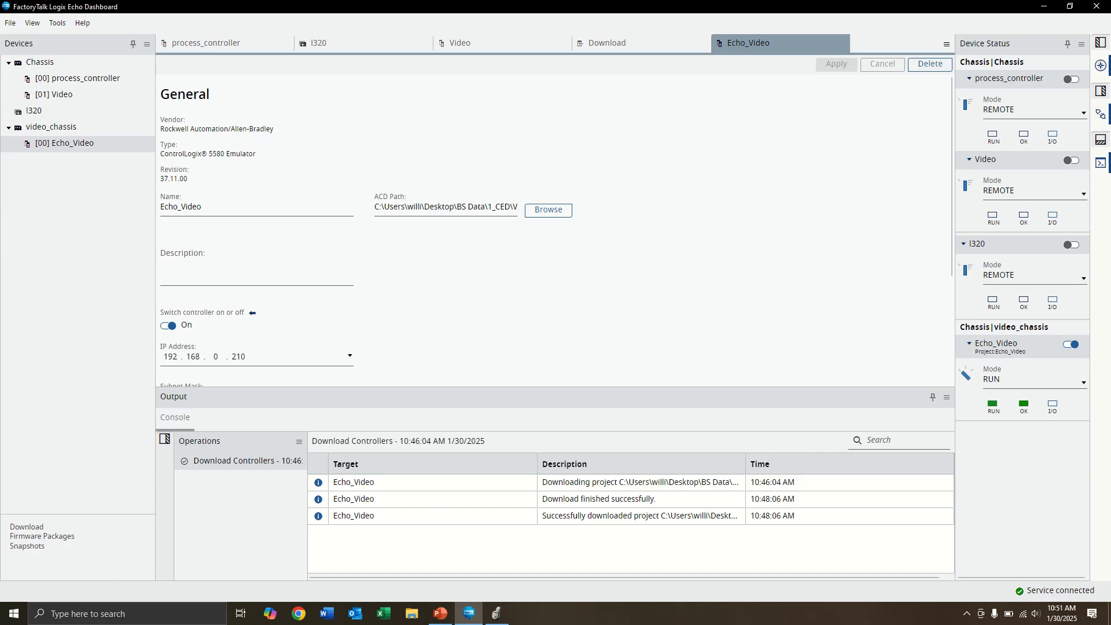
{"action": "left_click", "coordinate": [498, 615]}
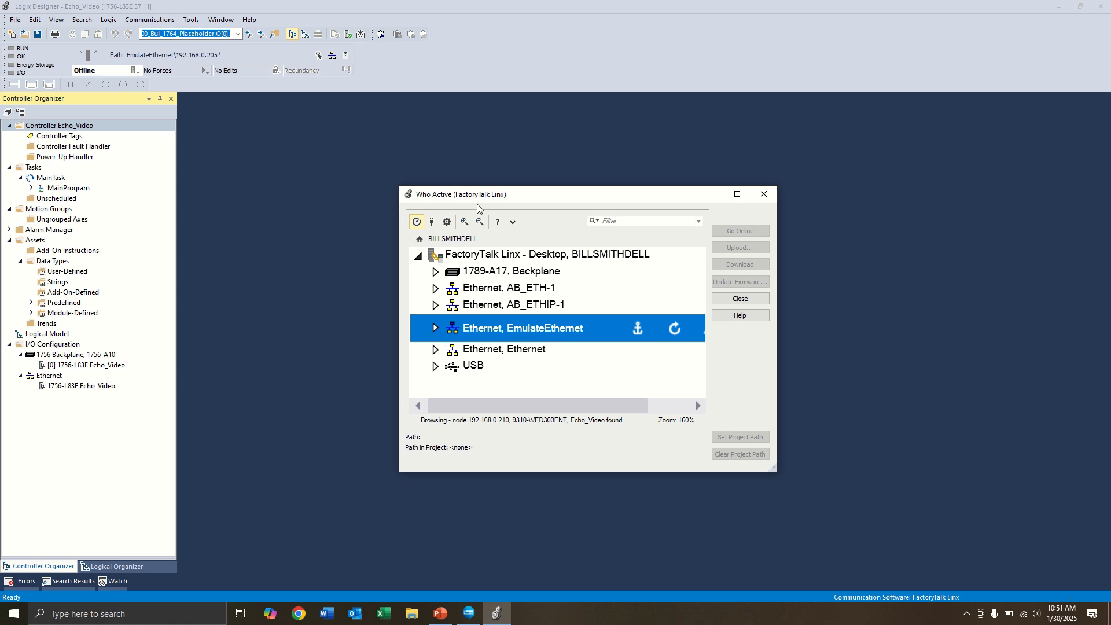
- Select Echo_Video at 192.168.0.210 under the EmulateEthernet network and start a project download to it
{"action": "left_click", "coordinate": [436, 330]}
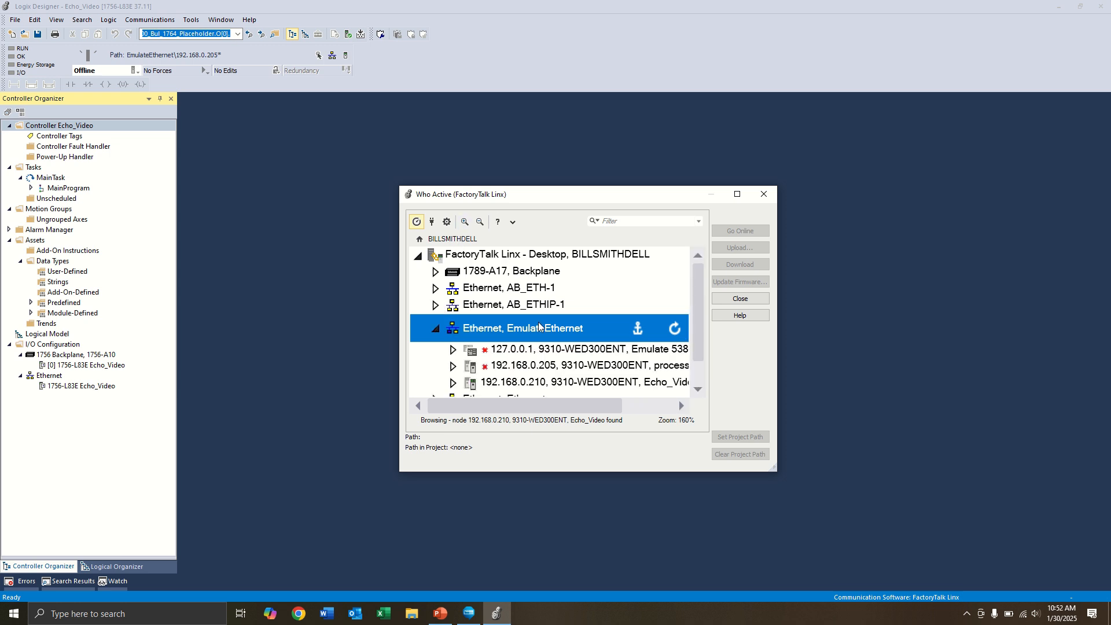
{"action": "scroll", "coordinate": [557, 306], "scroll_direction": "down", "scroll_amount": 1}
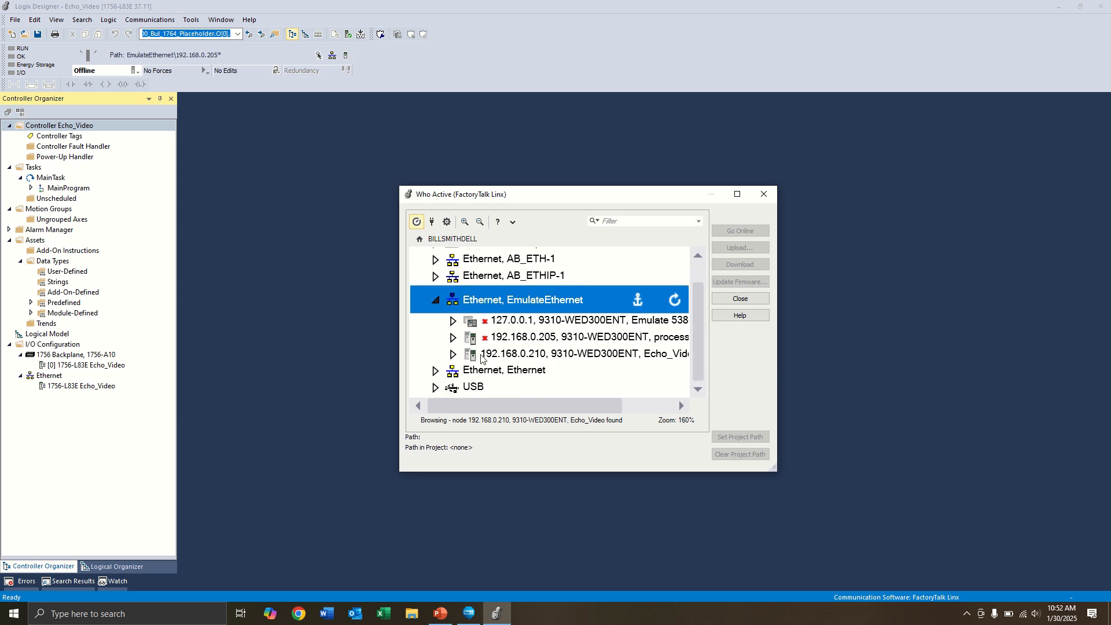
{"action": "left_click", "coordinate": [571, 354]}
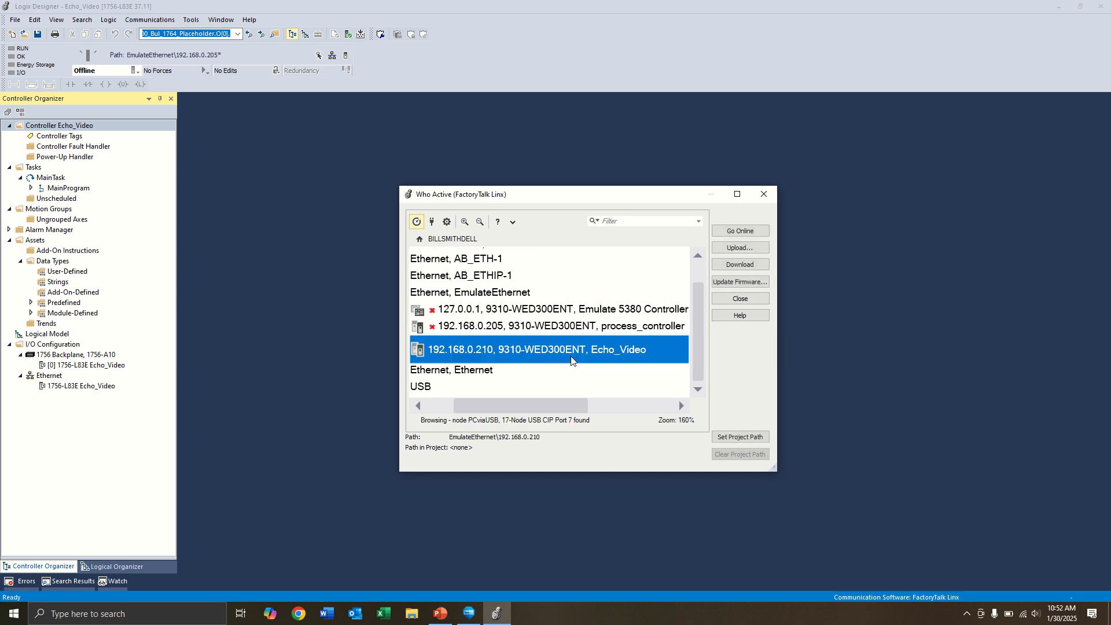
{"action": "left_click", "coordinate": [740, 265]}
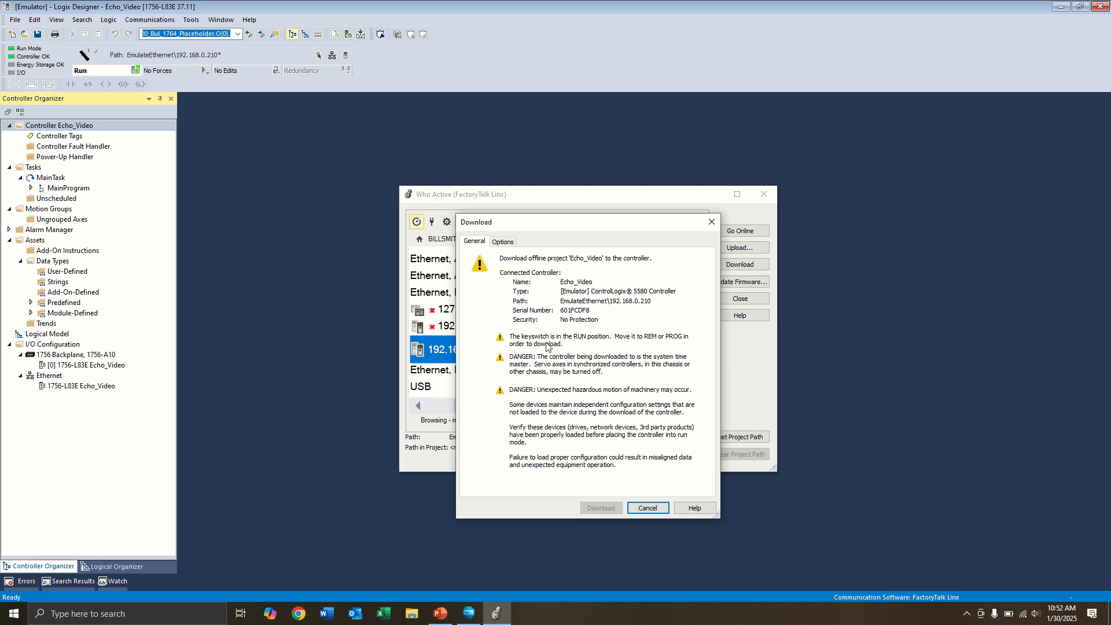
- Switch to the FactoryTalk Logix Echo Dashboard and set the Echo_Video controller's mode to REMOTE
{"action": "left_click", "coordinate": [472, 622]}
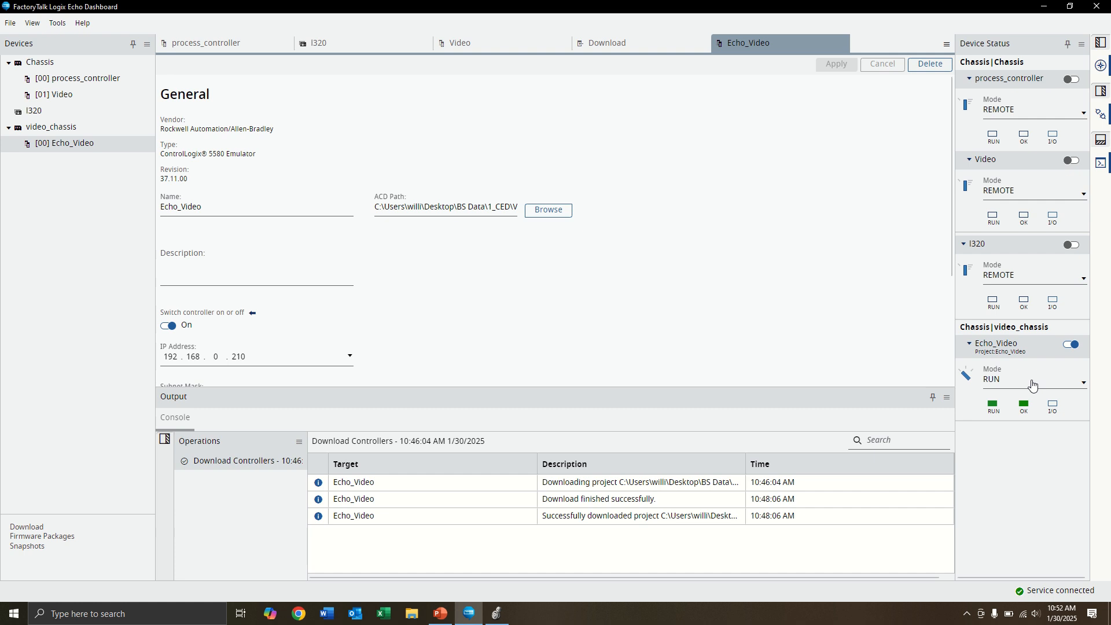
{"action": "left_click", "coordinate": [993, 380]}
{"action": "left_click", "coordinate": [1006, 394]}
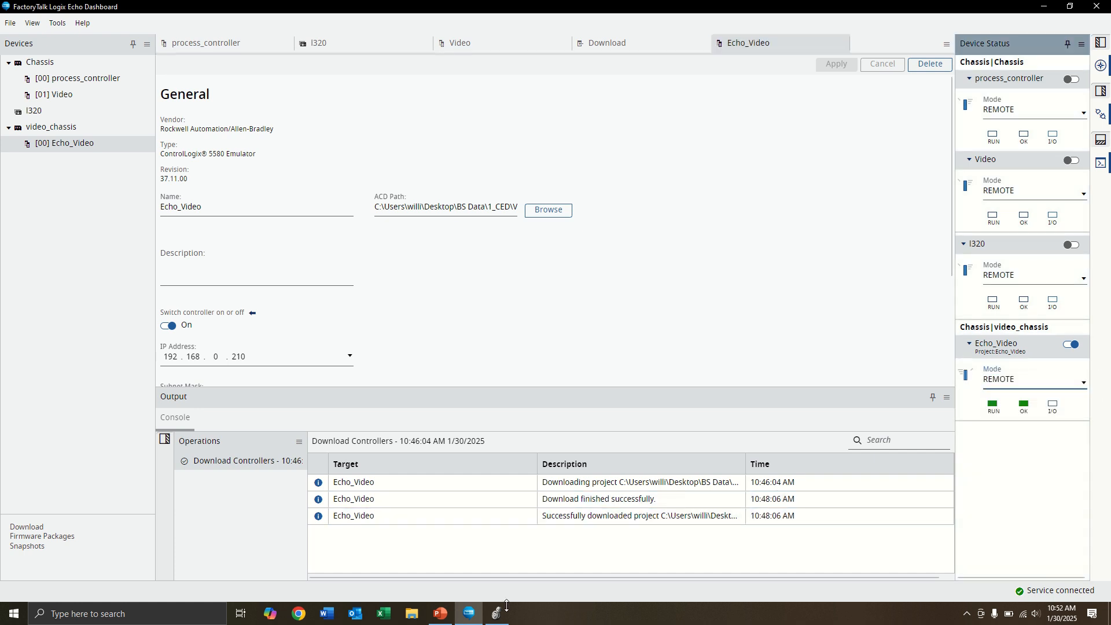
- Back in Logix Designer, download the project to Echo_Video and change the controller mode back to Remote Run
{"action": "left_click", "coordinate": [498, 614]}
{"action": "left_click", "coordinate": [602, 510]}
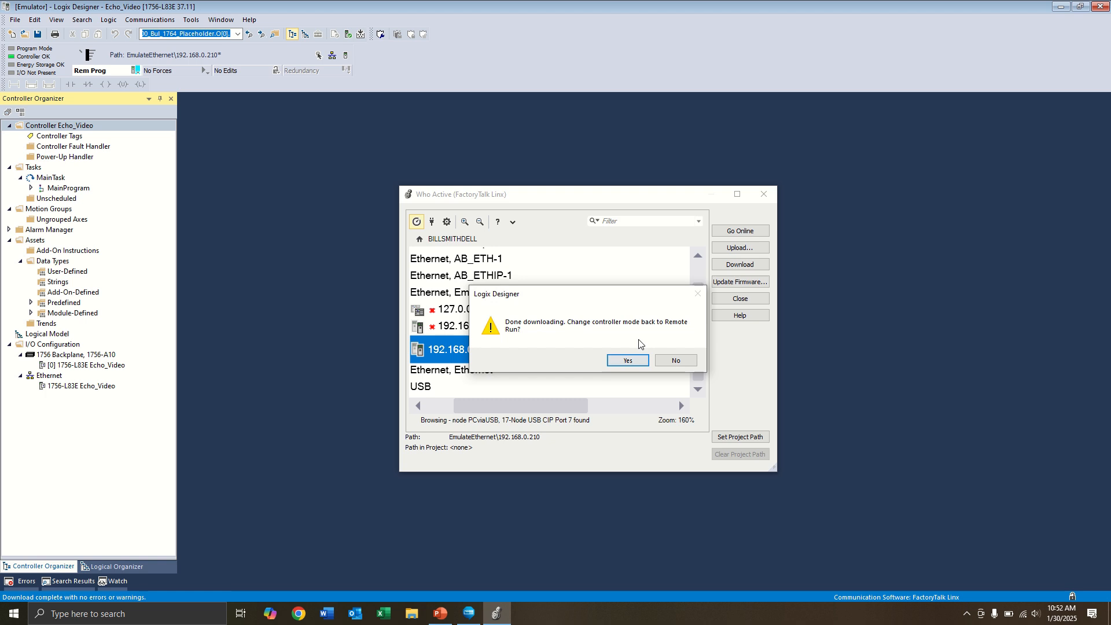
{"action": "left_click", "coordinate": [629, 360]}
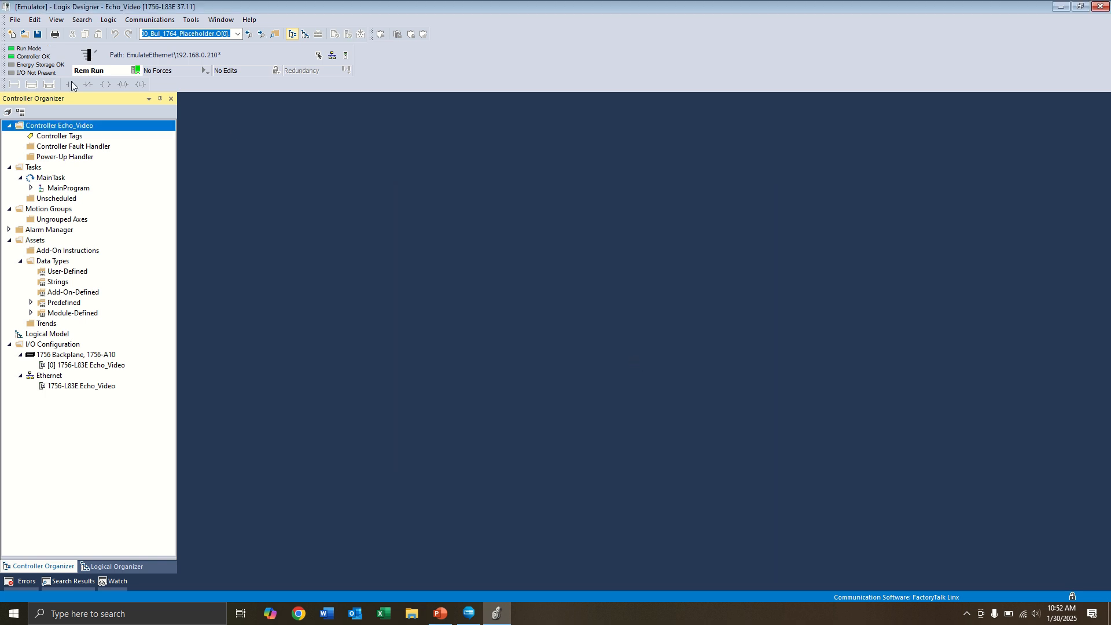
- Expand MainProgram and open MainRoutine to view its timer logic online
{"action": "left_click", "coordinate": [30, 188]}
{"action": "double_click", "coordinate": [85, 209]}
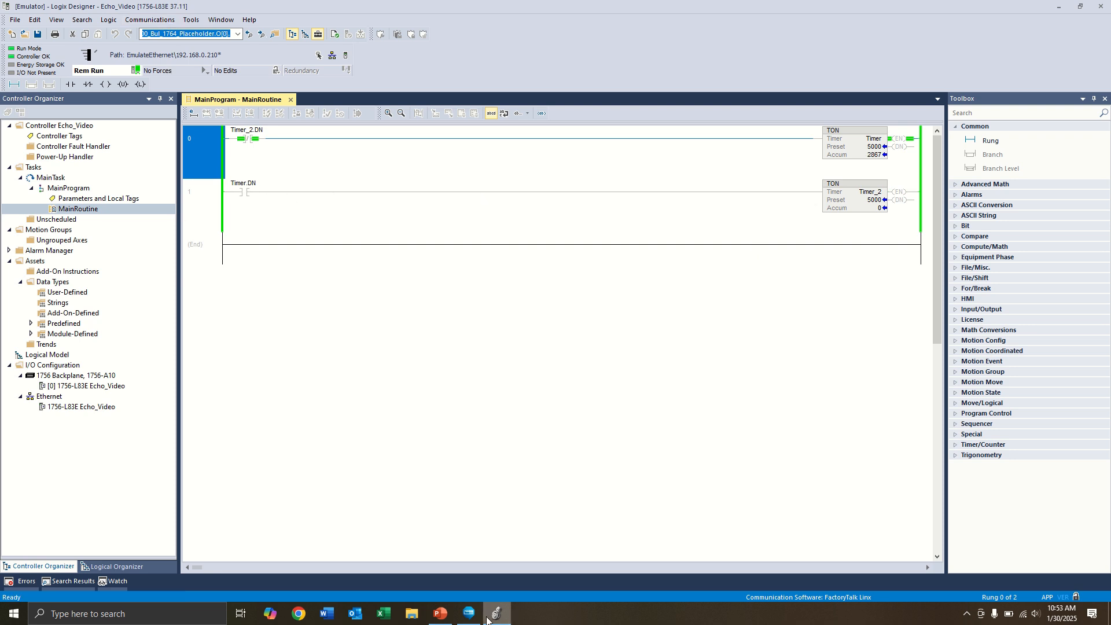
- Switch off Echo_Video in the FactoryTalk Logix Echo Dashboard, acknowledge Logix Designer's lost communication notice, and return to the dashboard
{"action": "left_click", "coordinate": [469, 614]}
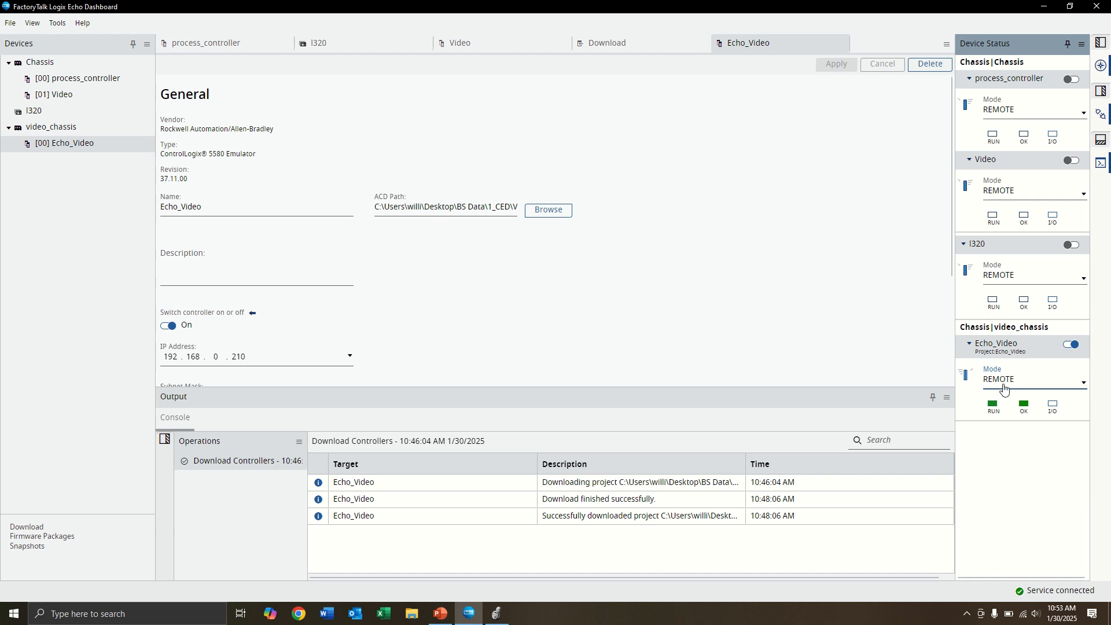
{"action": "left_click", "coordinate": [1071, 345]}
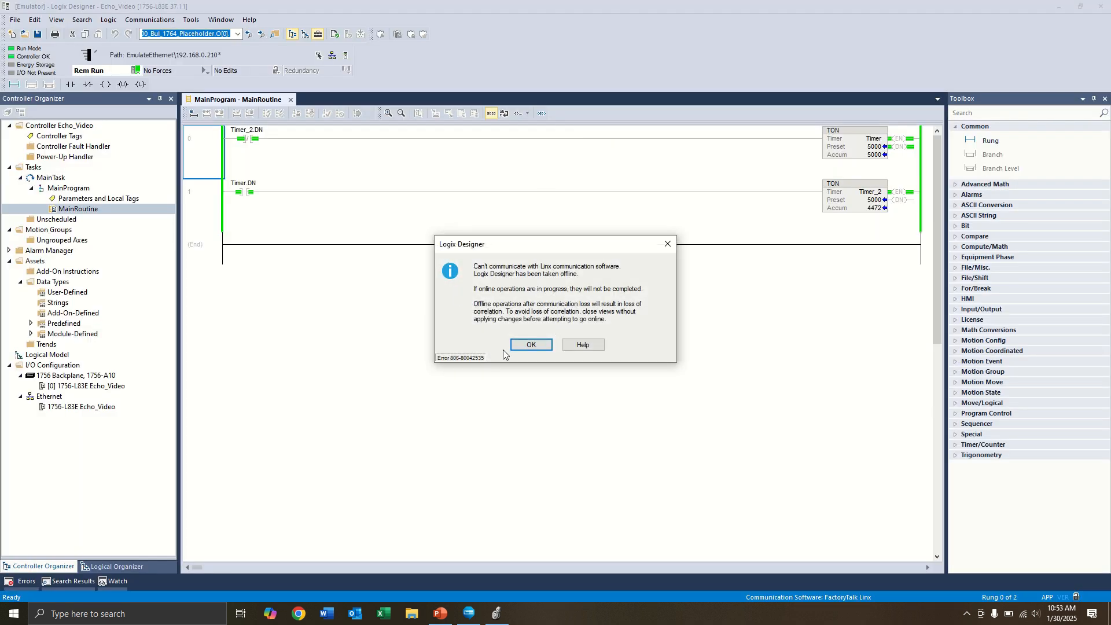
{"action": "left_click", "coordinate": [532, 345]}
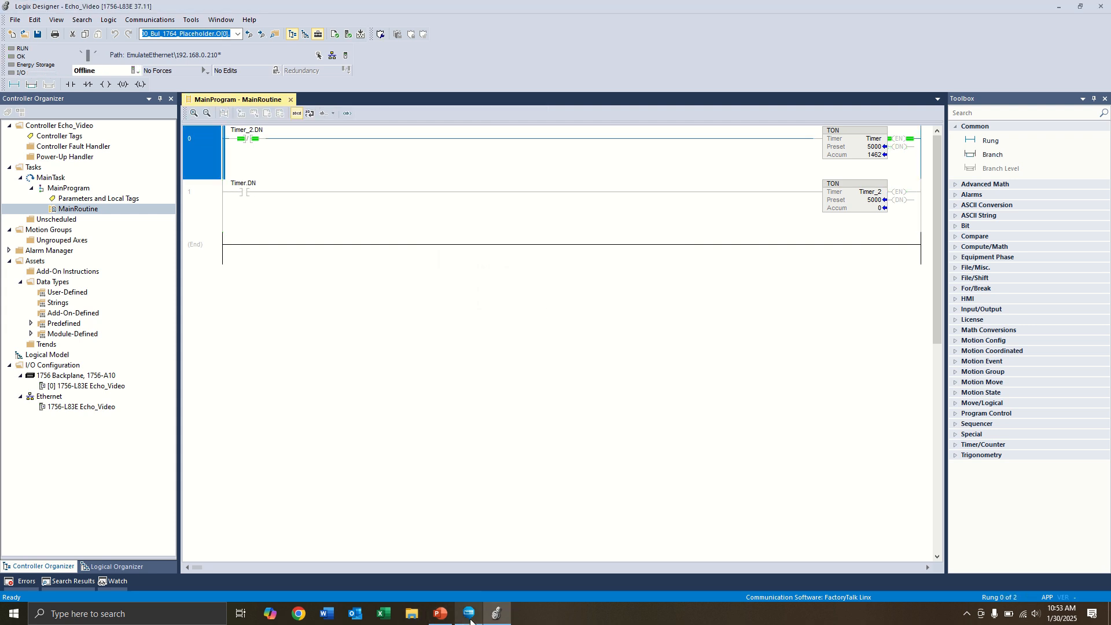
{"action": "left_click", "coordinate": [470, 619]}
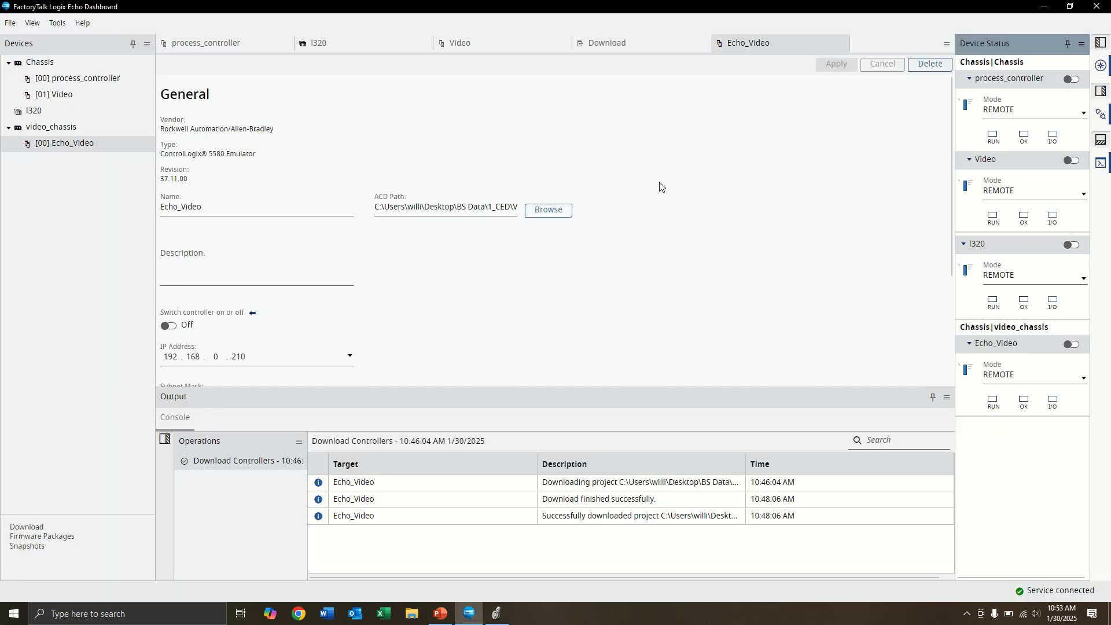